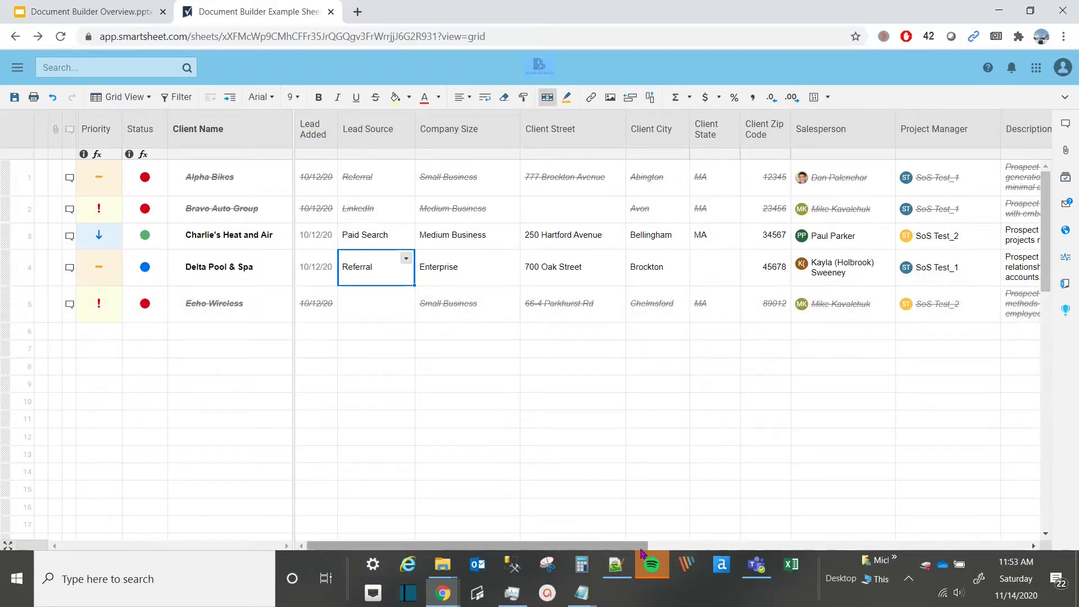
- Mark Charlie's Heat and Air as a lost sale, then restore it to not lost
{"action": "left_click_drag", "start_coordinate": [641, 551], "coordinate": [1024, 501]}
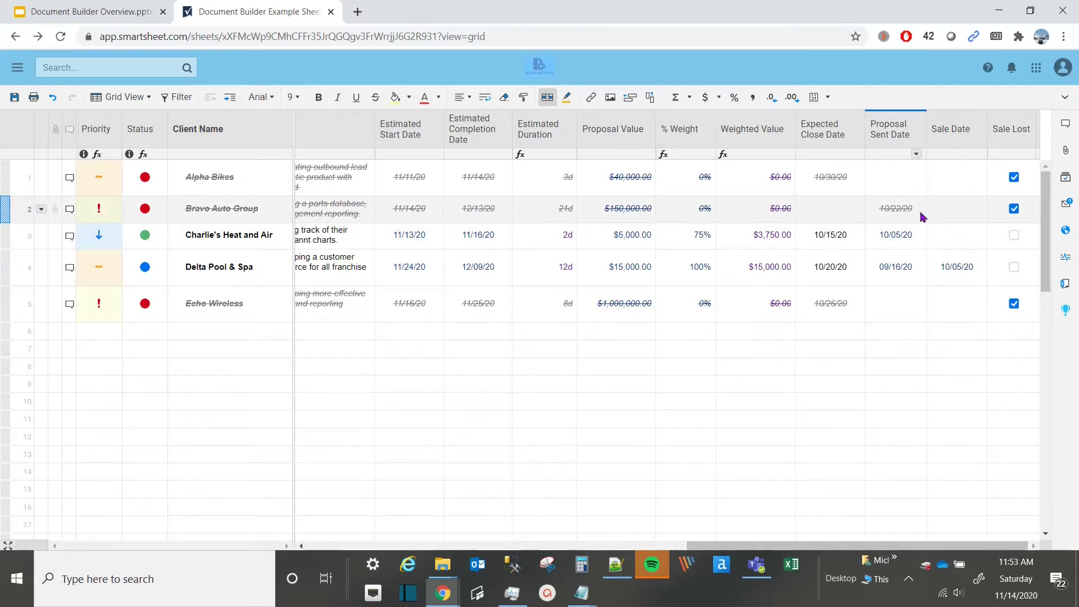
{"action": "left_click", "coordinate": [1015, 235]}
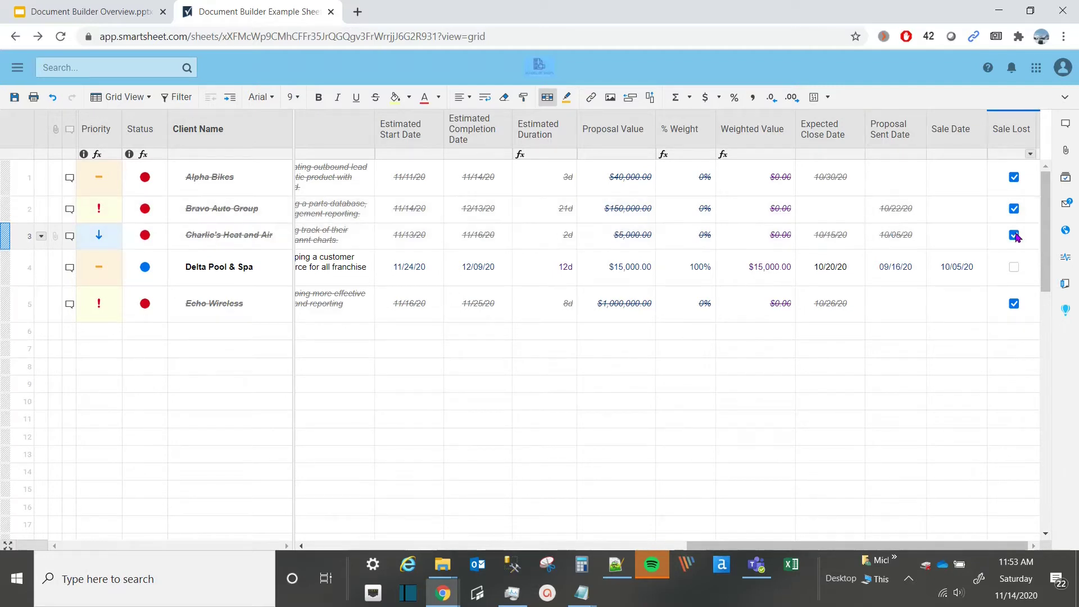
{"action": "left_click", "coordinate": [1014, 236]}
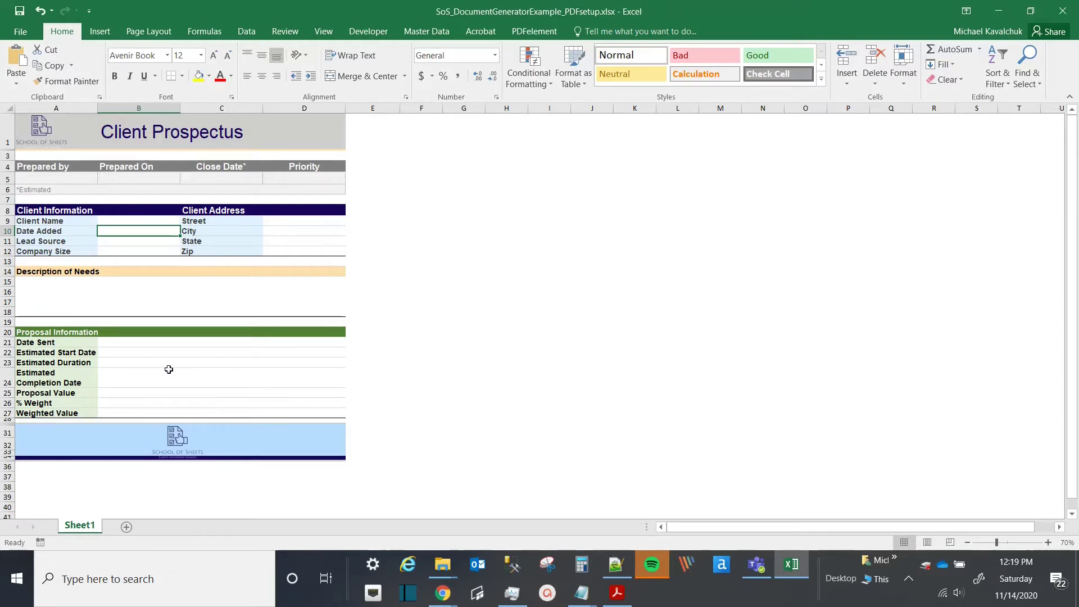
- Print the sheet with Microsoft Print to PDF, replacing Doc Builder - Fillable PDF Example_v1.pdf, then switch to the PDF
{"action": "left_click", "coordinate": [17, 32]}
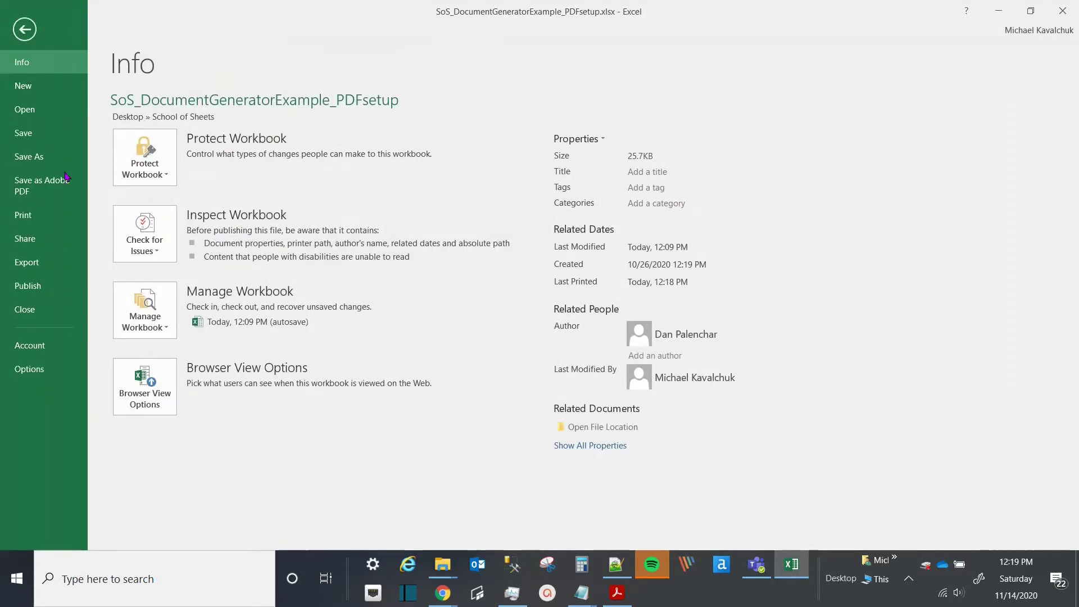
{"action": "left_click", "coordinate": [53, 220]}
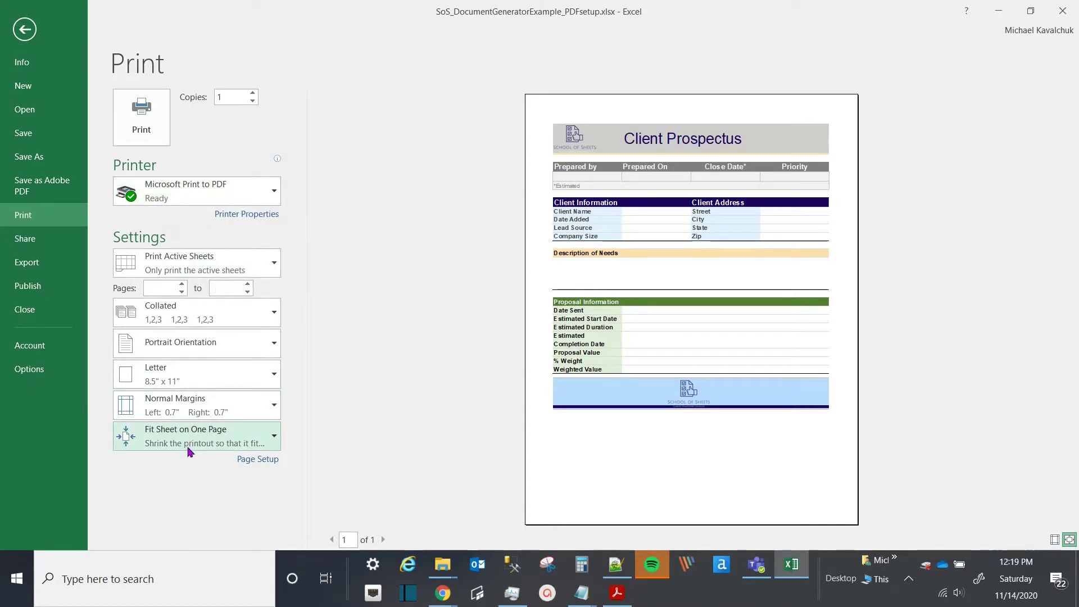
{"action": "left_click", "coordinate": [154, 131]}
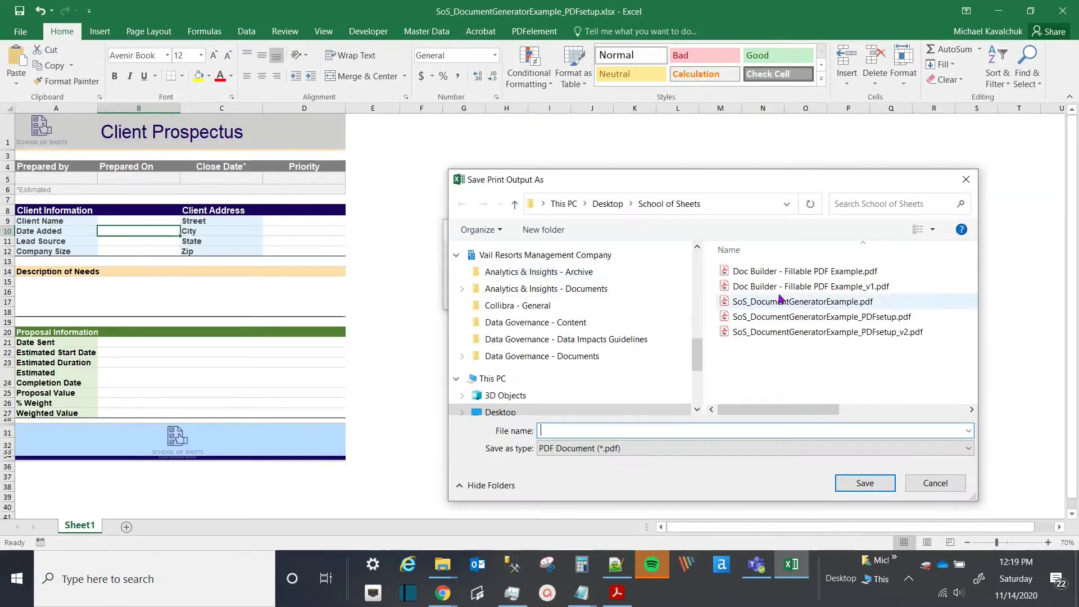
{"action": "left_click", "coordinate": [790, 272]}
{"action": "left_click", "coordinate": [798, 286]}
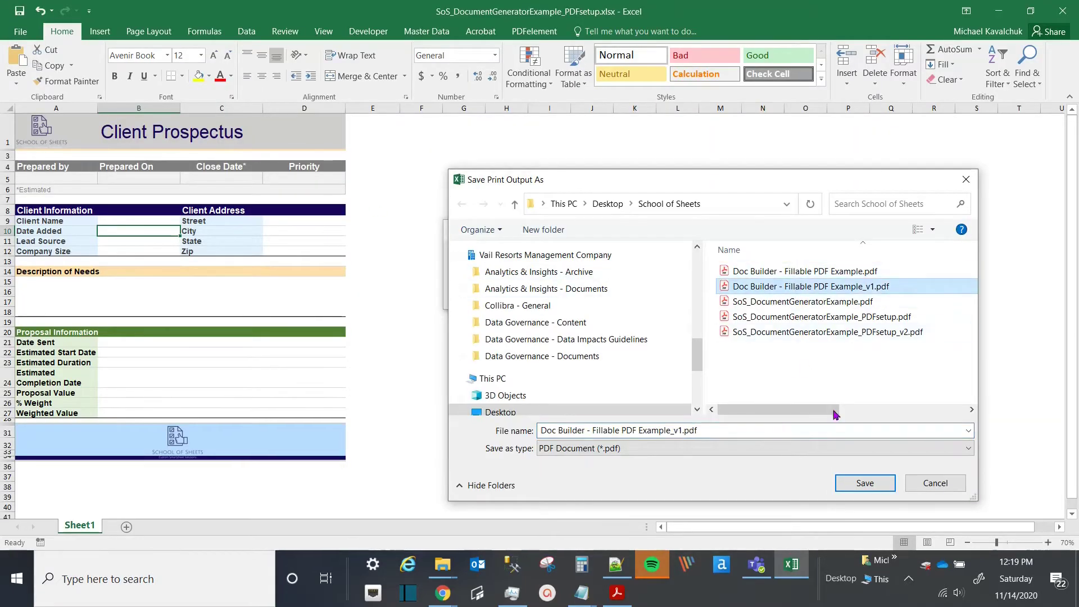
{"action": "left_click", "coordinate": [850, 487]}
{"action": "left_click", "coordinate": [582, 284]}
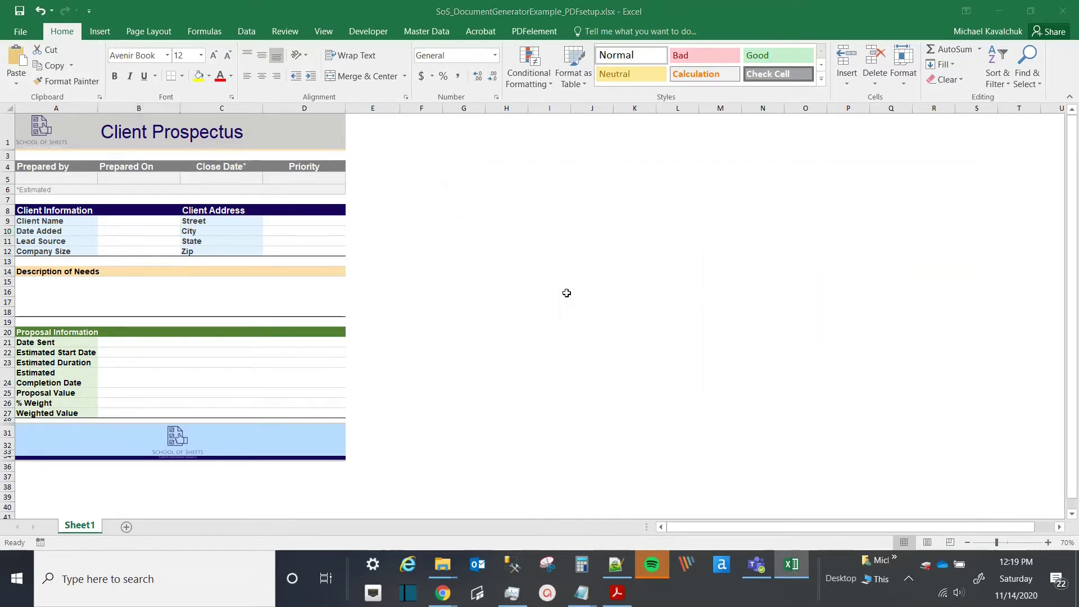
{"action": "key", "text": "alt+Tab"}
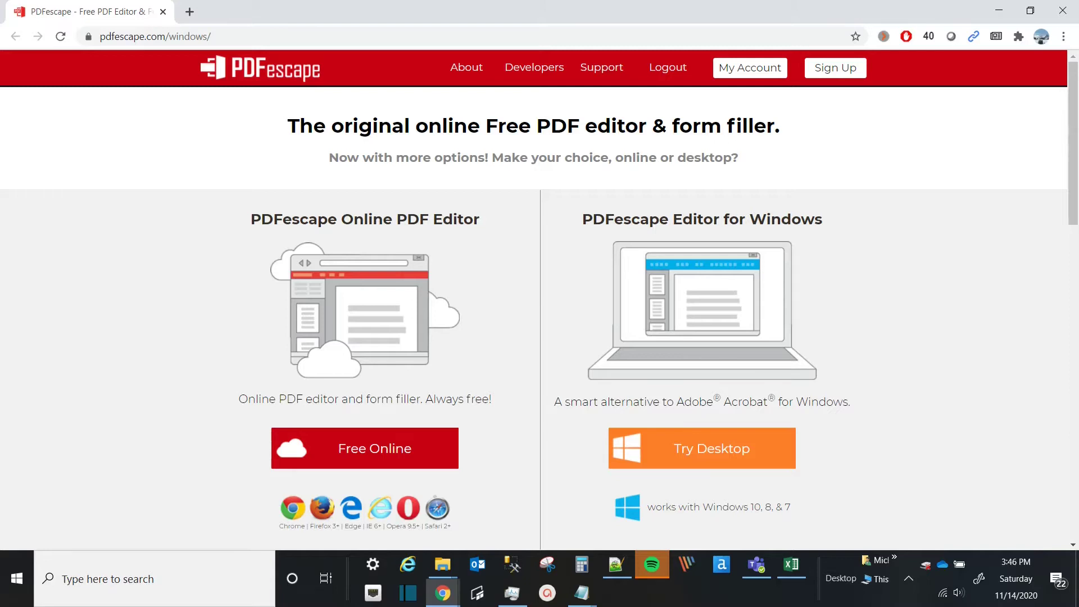
- Upload Doc Builder - Fillable PDF Example.pdf from the computer into PDFescape's free online editor
{"action": "left_click", "coordinate": [390, 450]}
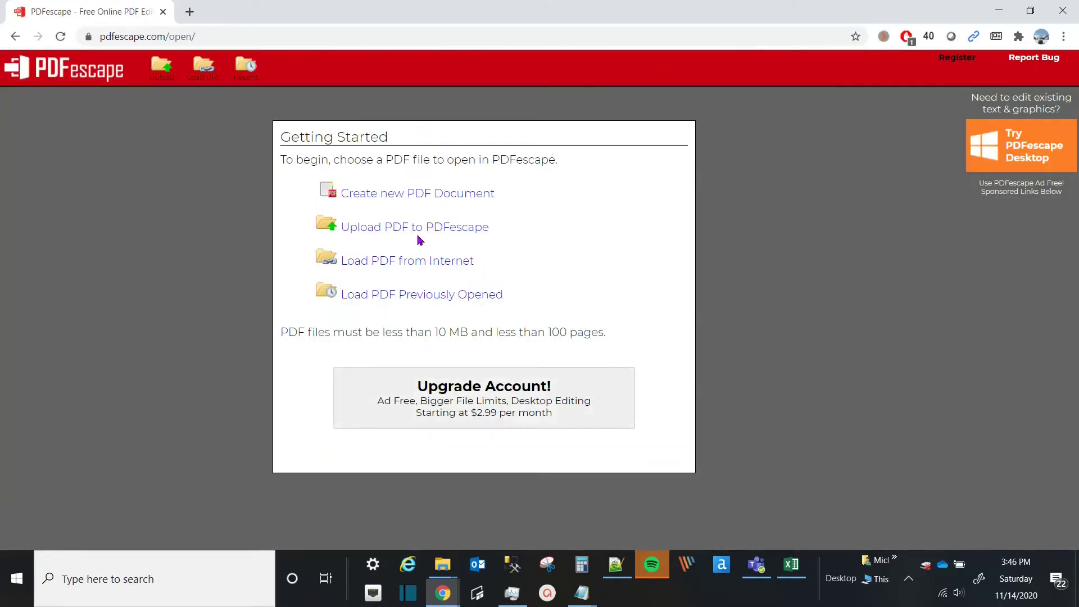
{"action": "left_click", "coordinate": [420, 234]}
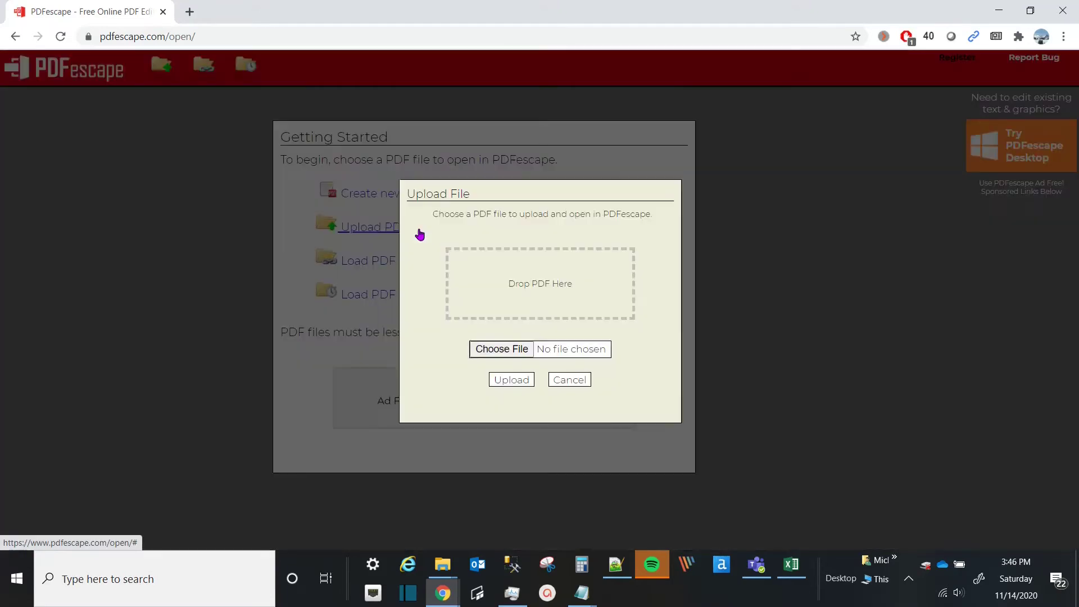
{"action": "left_click", "coordinate": [509, 351]}
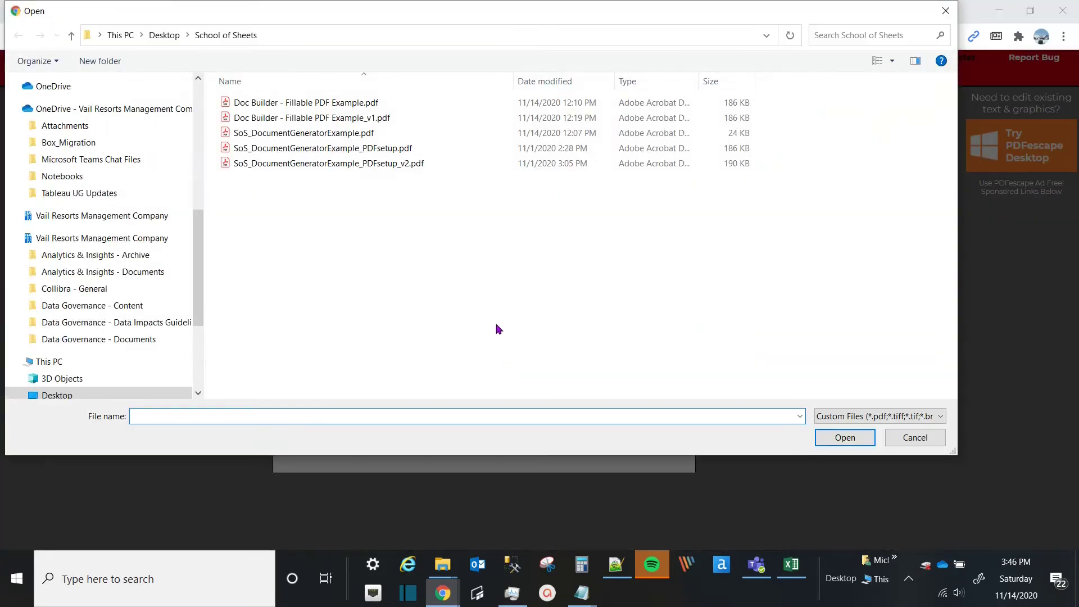
{"action": "left_click", "coordinate": [337, 103]}
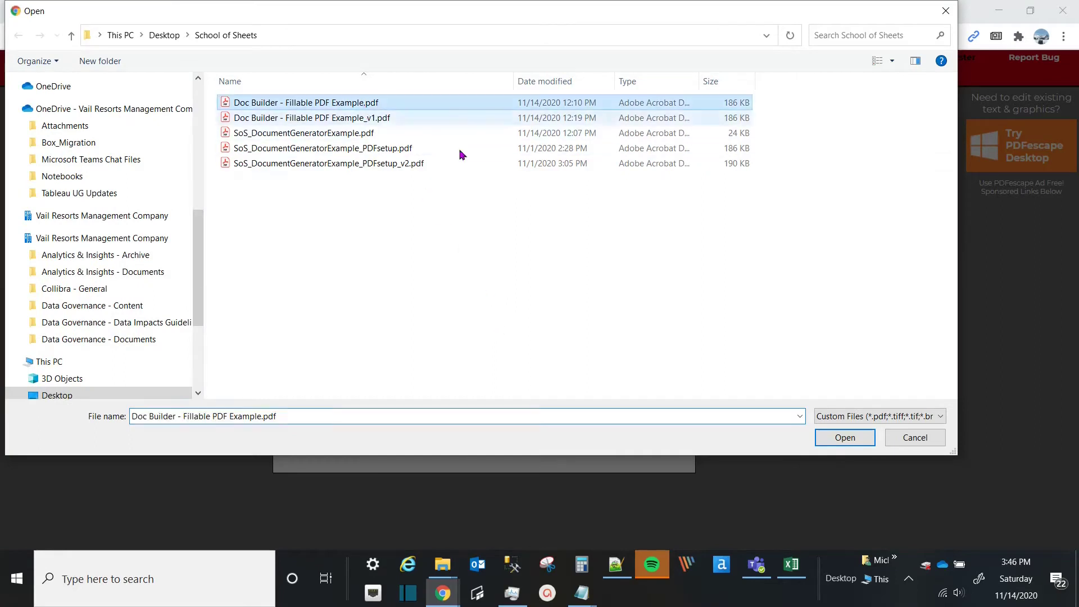
{"action": "left_click", "coordinate": [835, 437]}
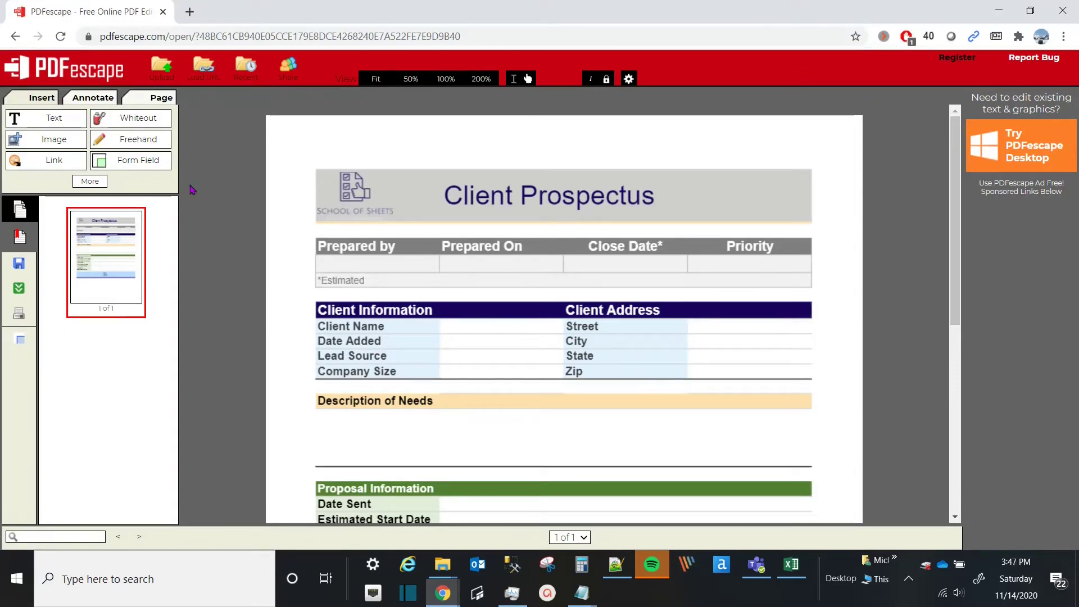
- Add text-type form fields sized to the Prepared by and Prepared On cells
{"action": "left_click", "coordinate": [152, 169]}
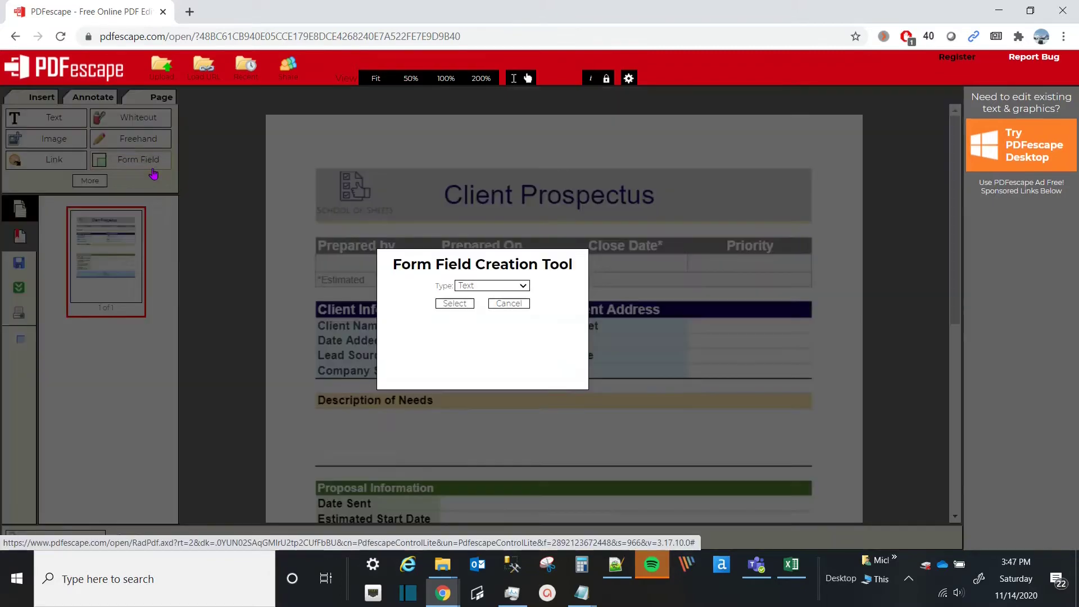
{"action": "left_click", "coordinate": [456, 306]}
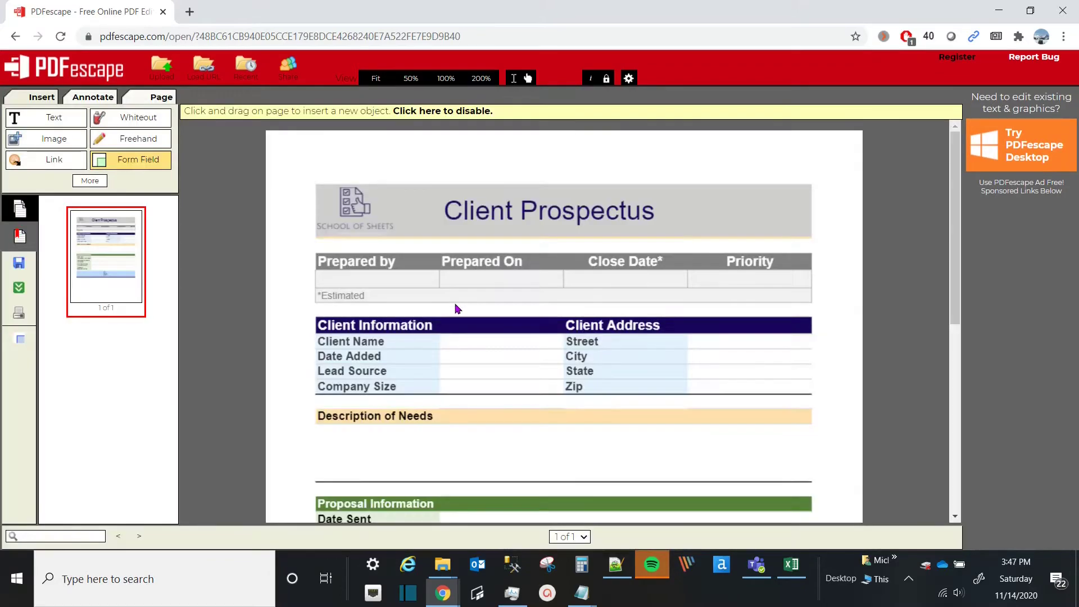
{"action": "left_click", "coordinate": [324, 283]}
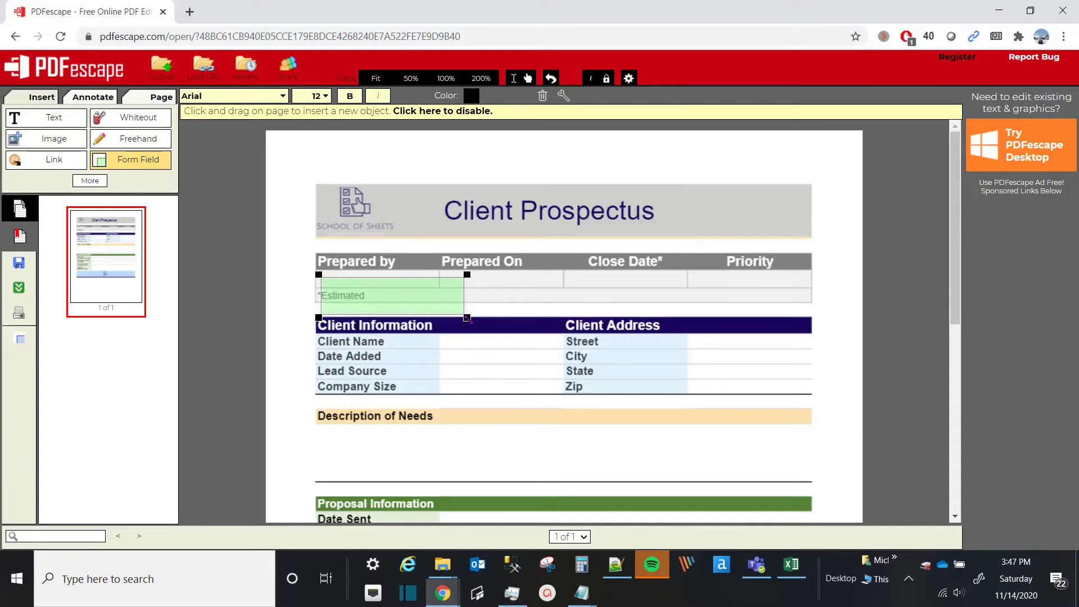
{"action": "left_click_drag", "start_coordinate": [468, 317], "coordinate": [441, 288]}
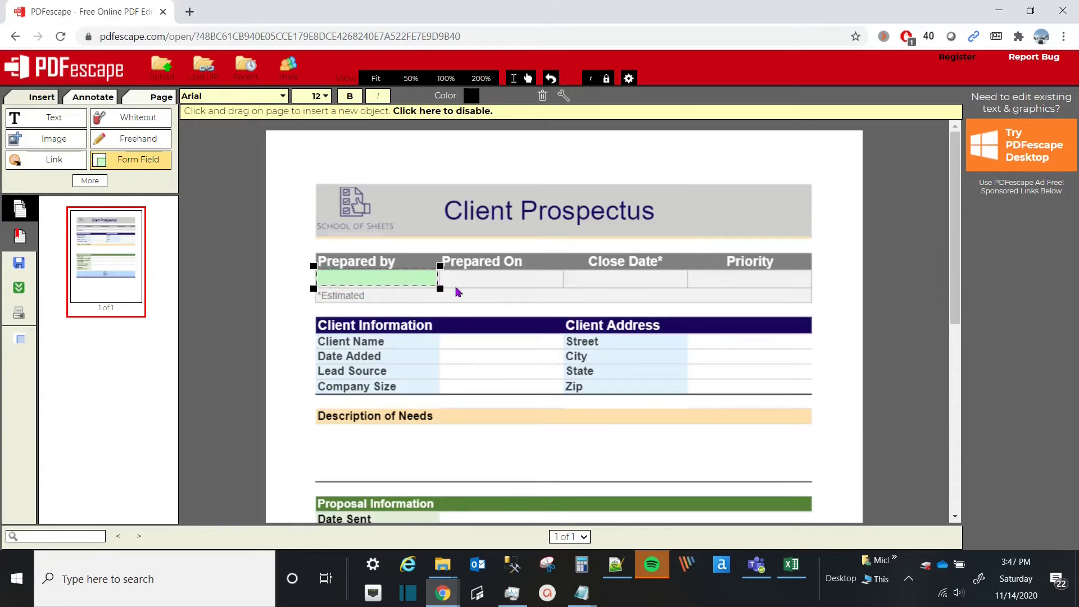
{"action": "left_click", "coordinate": [450, 274]}
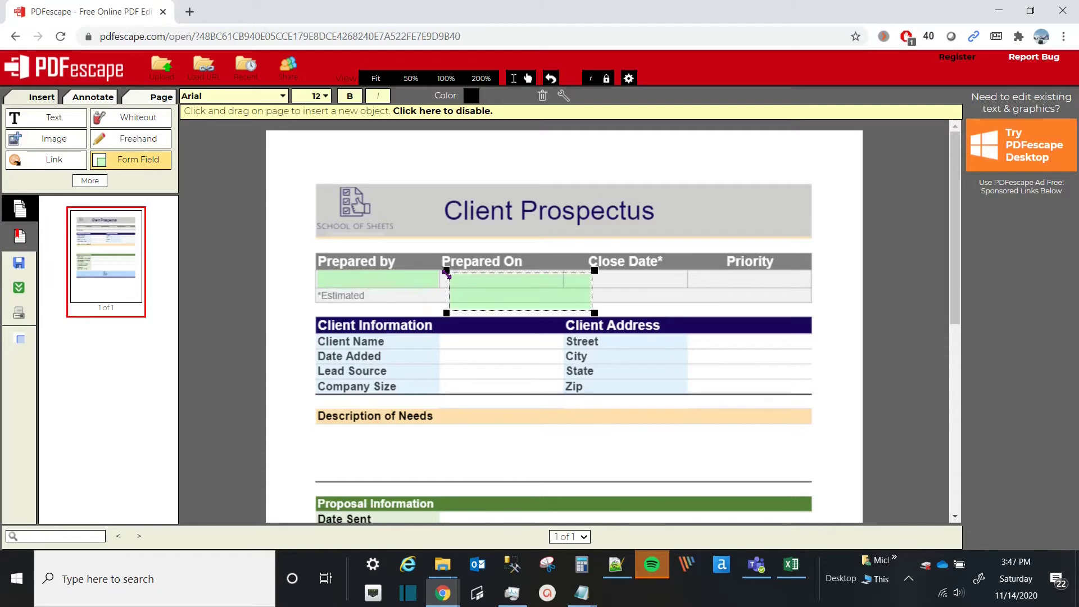
{"action": "left_click_drag", "start_coordinate": [454, 275], "coordinate": [446, 273]}
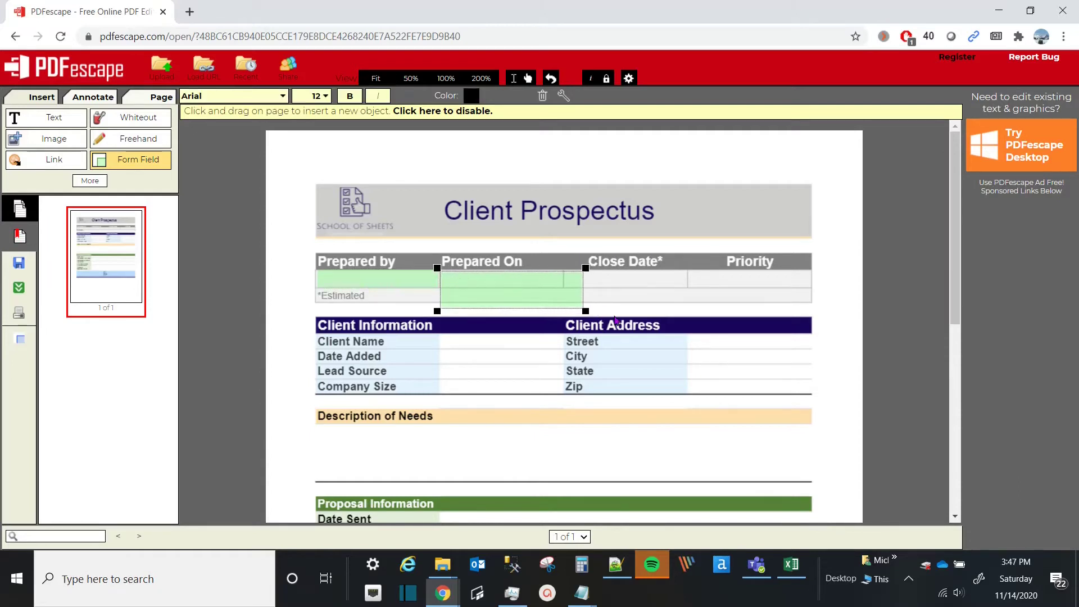
{"action": "left_click_drag", "start_coordinate": [586, 311], "coordinate": [566, 291]}
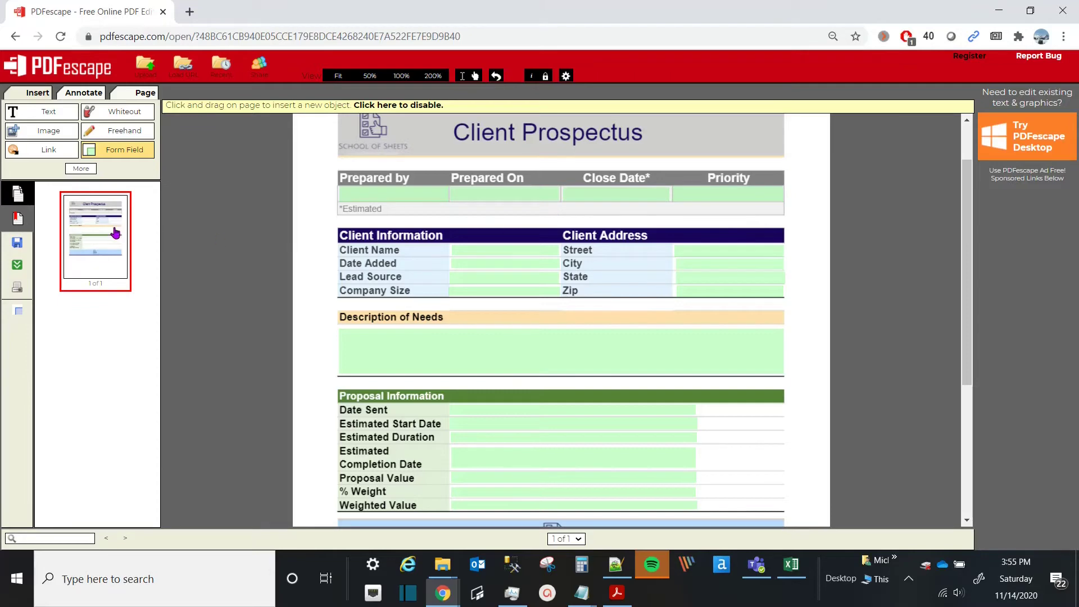
- Save and download the PDF with its new form fields, then scroll through it
{"action": "left_click", "coordinate": [21, 266]}
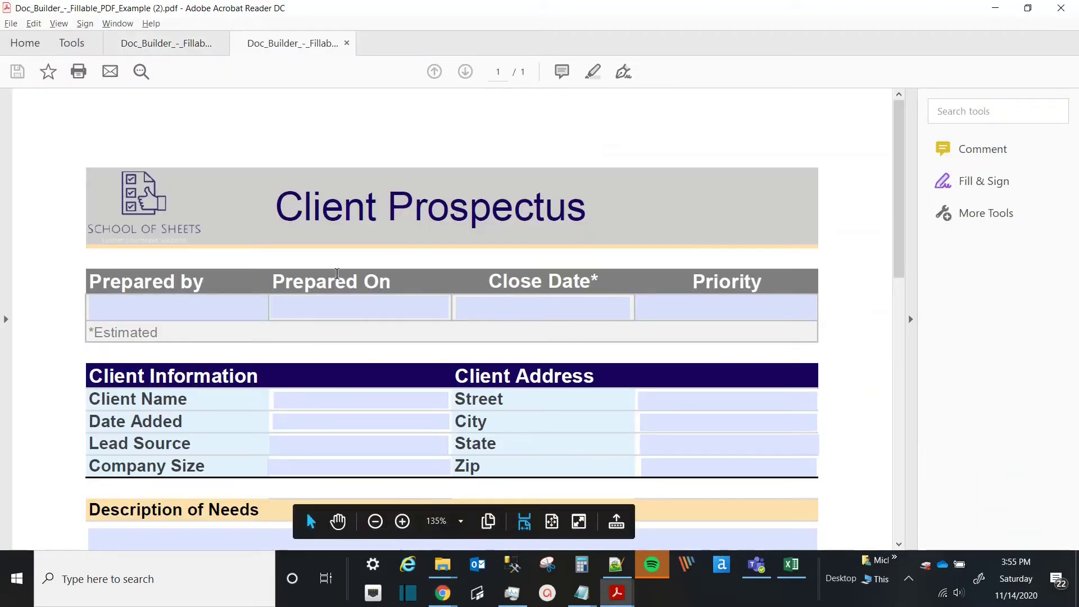
{"action": "scroll", "coordinate": [338, 275], "scroll_direction": "down", "scroll_amount": 2}
{"action": "scroll", "coordinate": [338, 280], "scroll_direction": "down", "scroll_amount": 1}
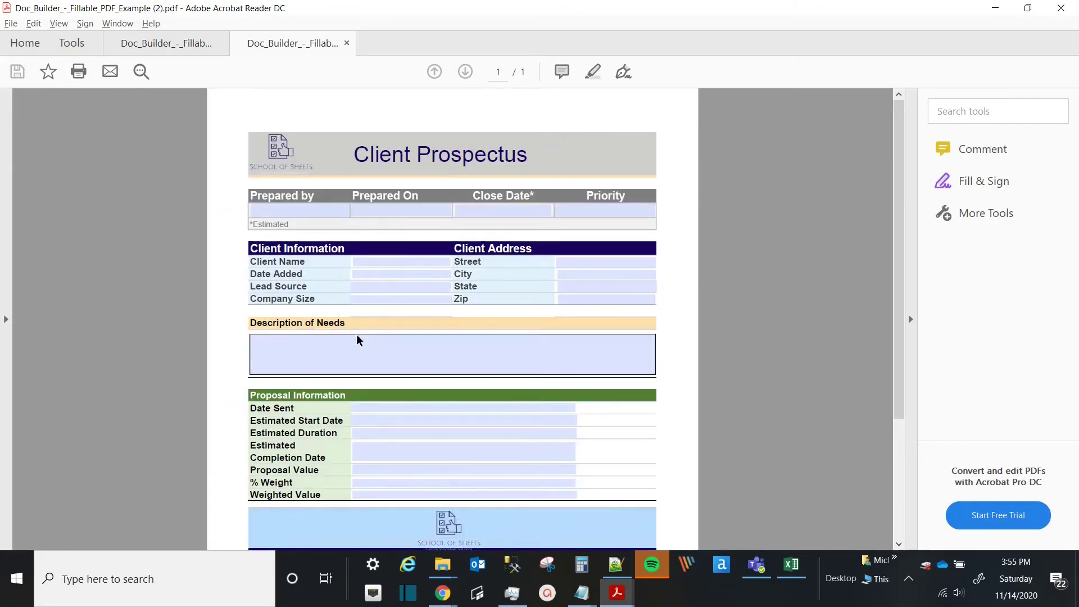
{"action": "scroll", "coordinate": [349, 360], "scroll_direction": "down", "scroll_amount": 1}
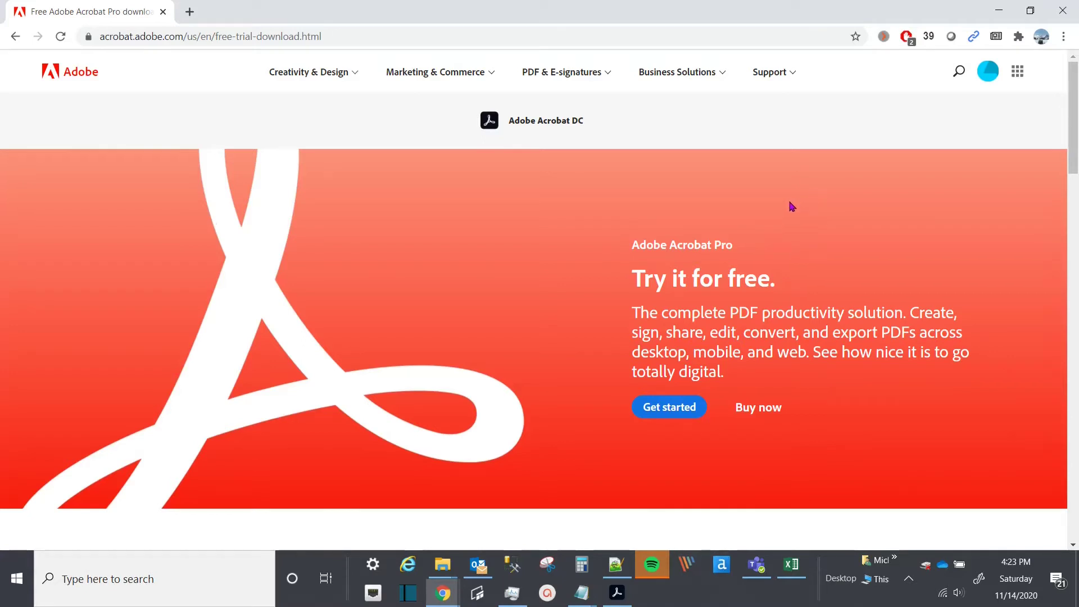
- Scroll through the Acrobat Pro free-trial page, then switch over to Acrobat Pro DC
{"action": "scroll", "coordinate": [804, 206], "scroll_direction": "down", "scroll_amount": 6}
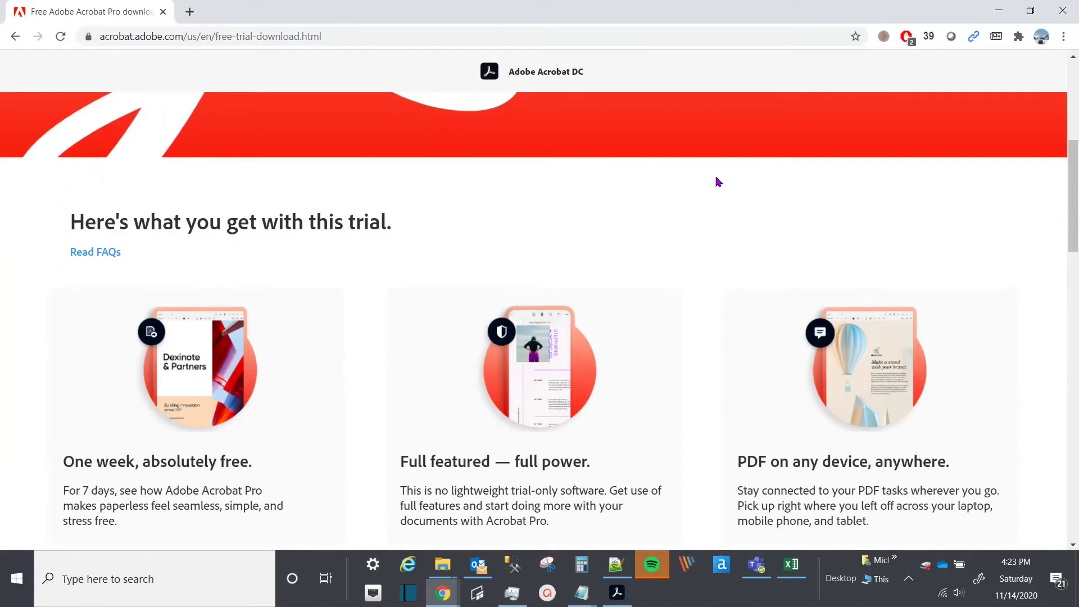
{"action": "scroll", "coordinate": [675, 183], "scroll_direction": "down", "scroll_amount": 4}
{"action": "scroll", "coordinate": [645, 200], "scroll_direction": "down", "scroll_amount": 4}
{"action": "scroll", "coordinate": [623, 244], "scroll_direction": "up", "scroll_amount": 14}
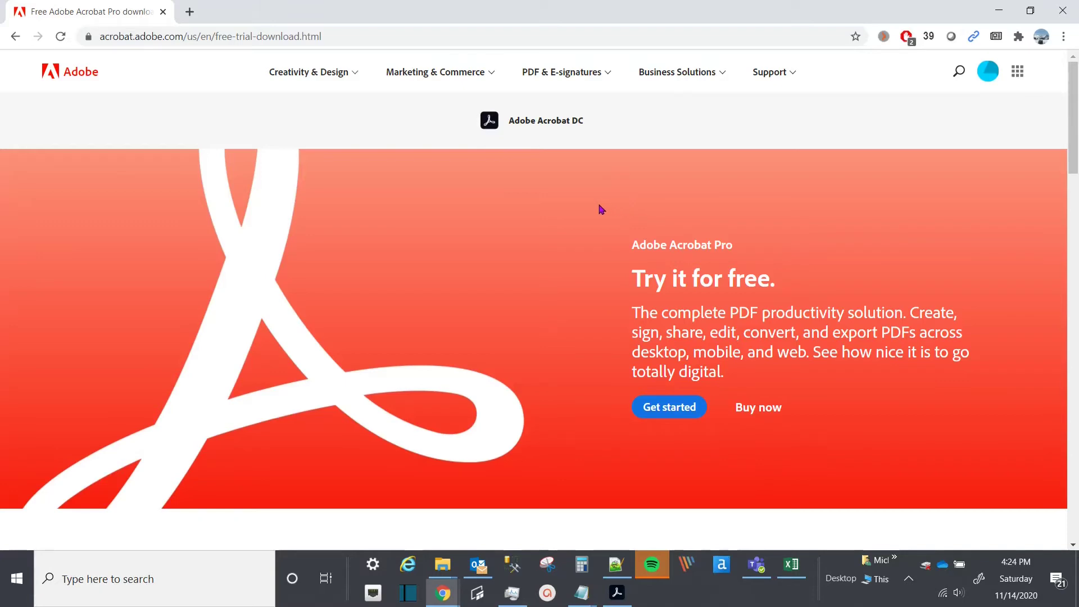
{"action": "key", "text": "alt+Tab"}
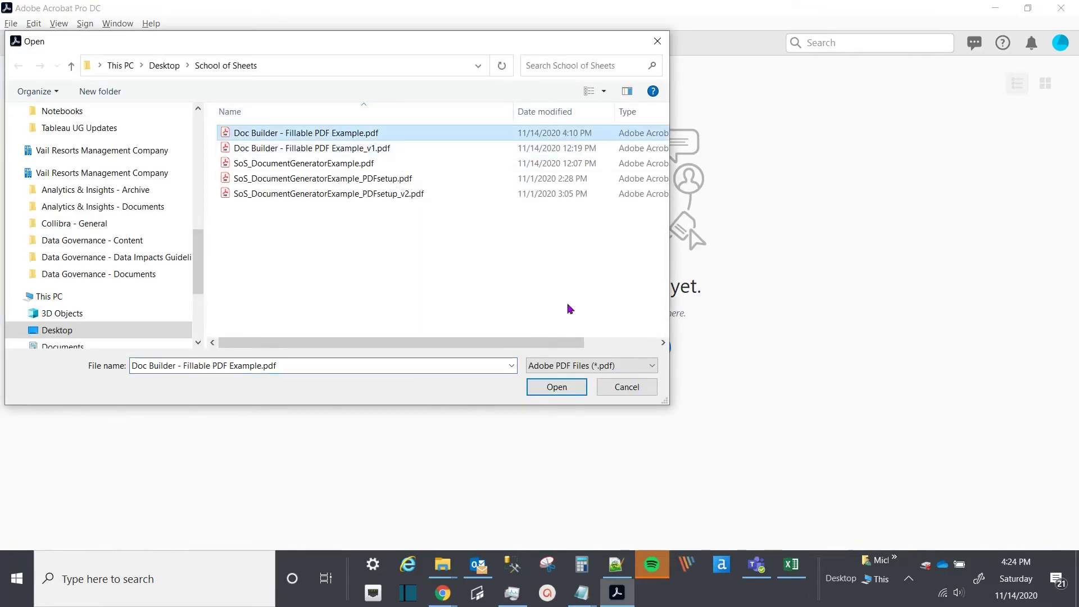
- Open Doc Builder - Fillable PDF Example.pdf and launch Prepare Form on it from More Tools
{"action": "left_click", "coordinate": [556, 387]}
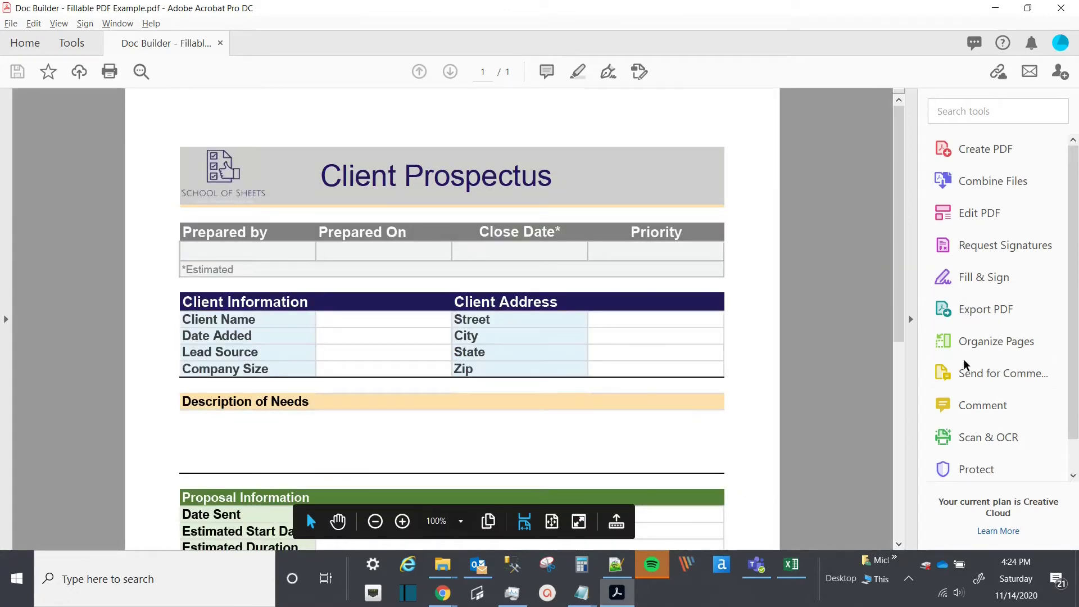
{"action": "scroll", "coordinate": [965, 384], "scroll_direction": "down", "scroll_amount": 1}
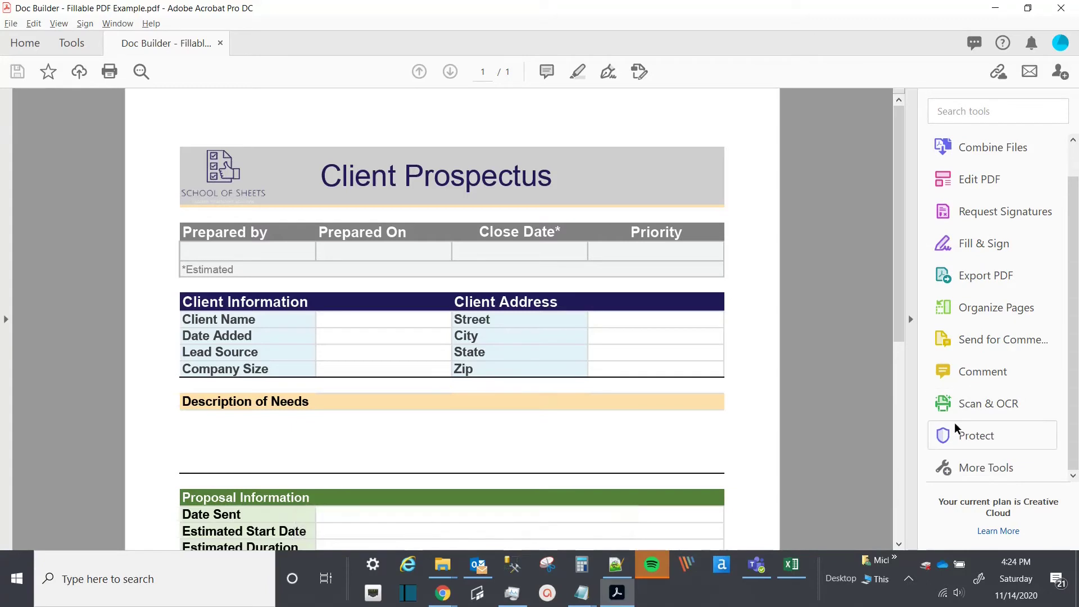
{"action": "left_click", "coordinate": [969, 472]}
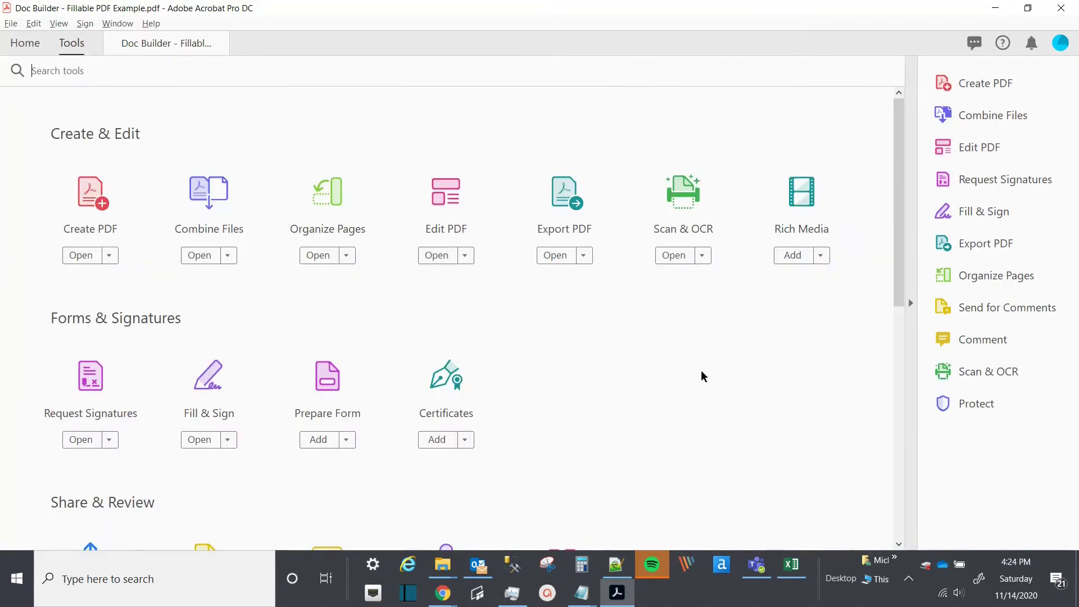
{"action": "left_click", "coordinate": [340, 446]}
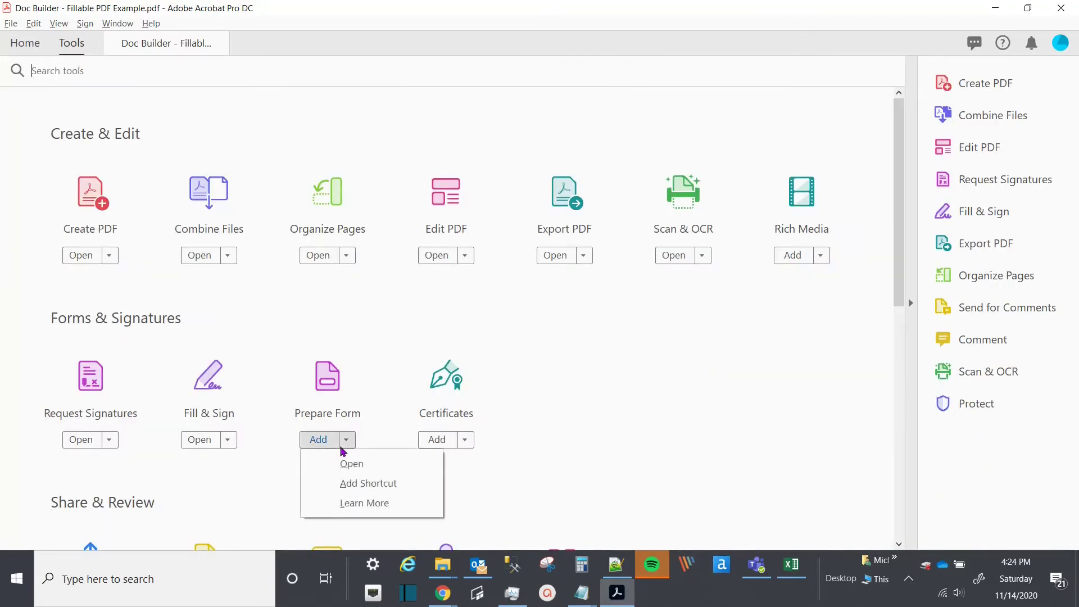
{"action": "left_click", "coordinate": [347, 464]}
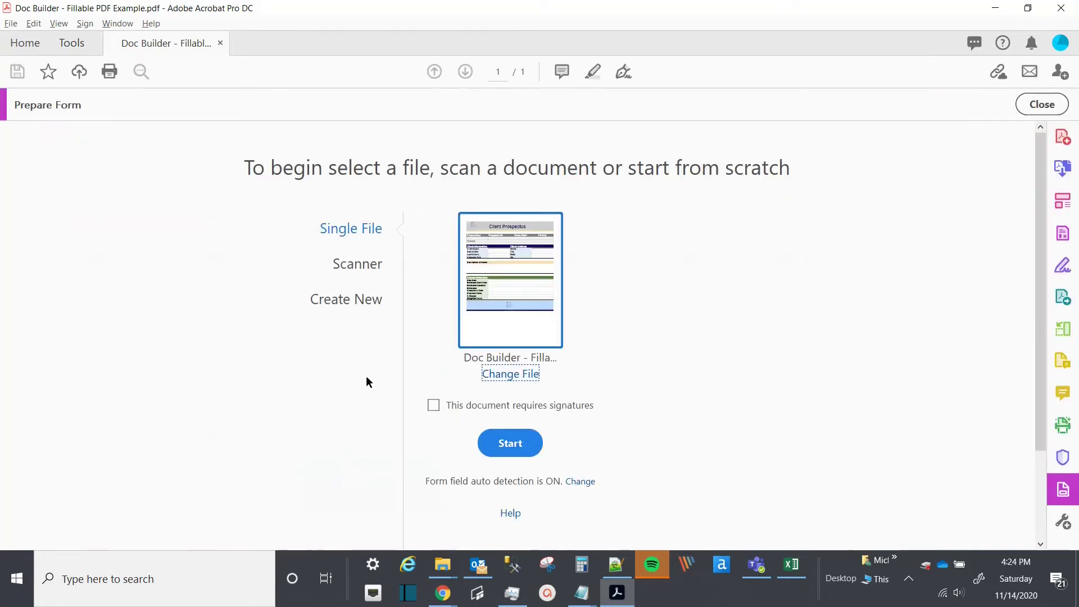
- Start form preparation with auto-detected fields and delete the Estimated field
{"action": "left_click", "coordinate": [517, 447]}
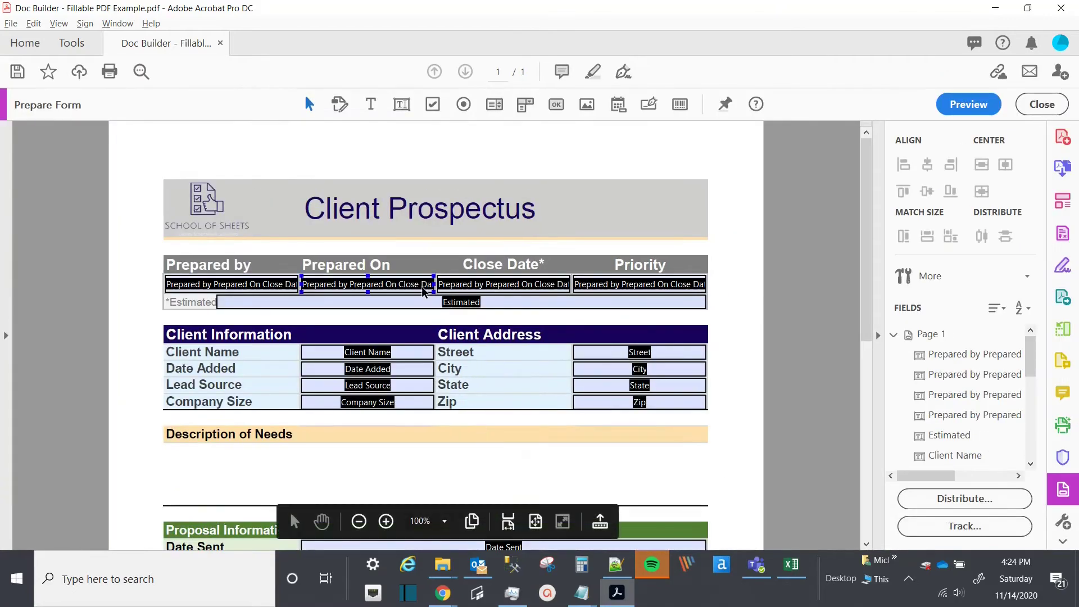
{"action": "scroll", "coordinate": [423, 291], "scroll_direction": "down", "scroll_amount": 1}
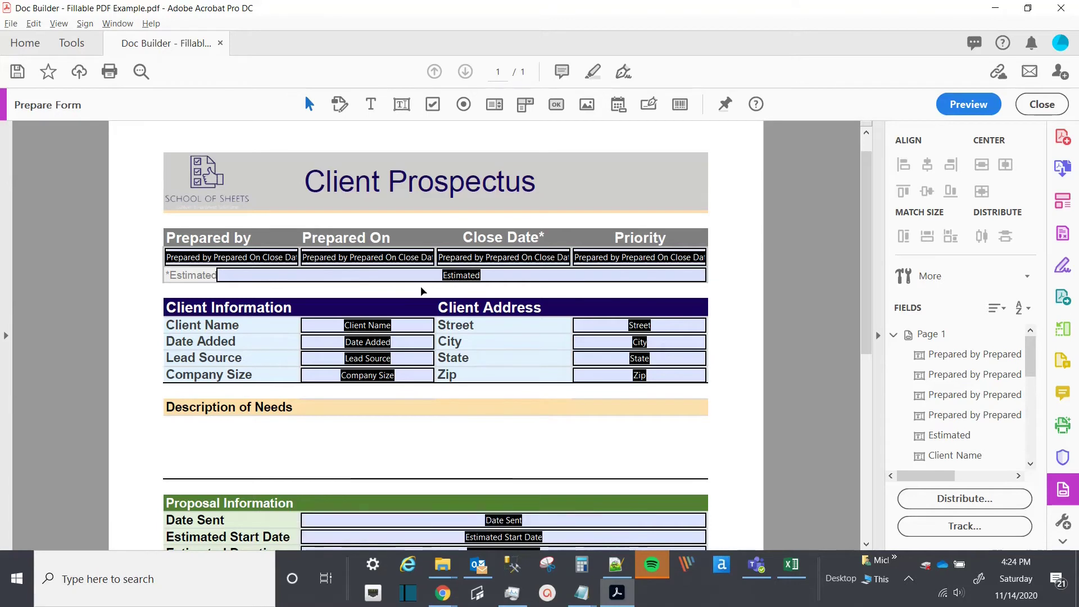
{"action": "scroll", "coordinate": [423, 291], "scroll_direction": "down", "scroll_amount": 1}
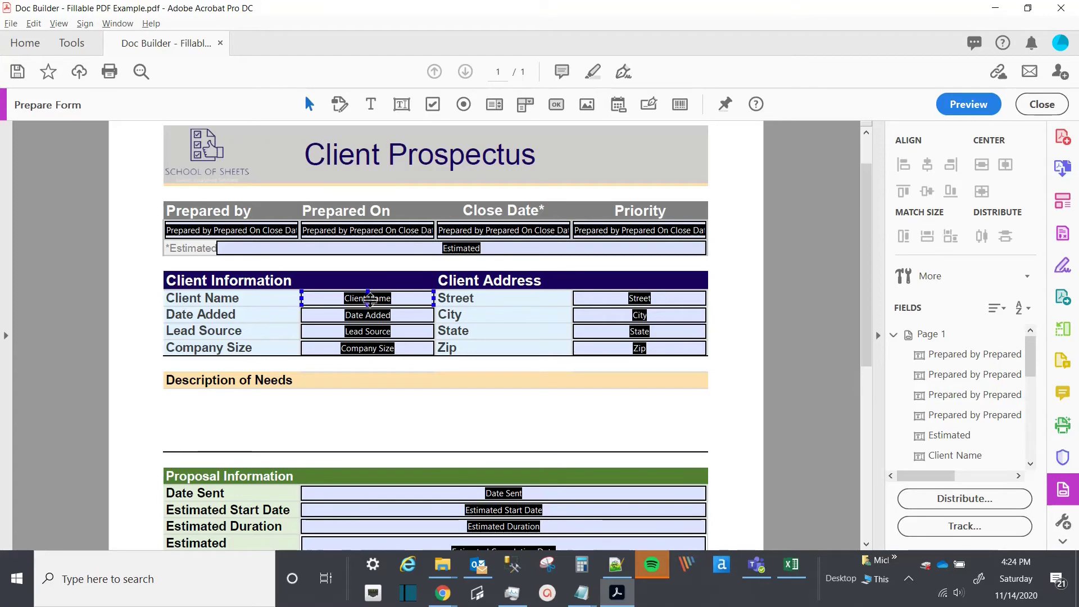
{"action": "left_click", "coordinate": [367, 250]}
{"action": "left_click", "coordinate": [285, 260]}
{"action": "left_click", "coordinate": [319, 252]}
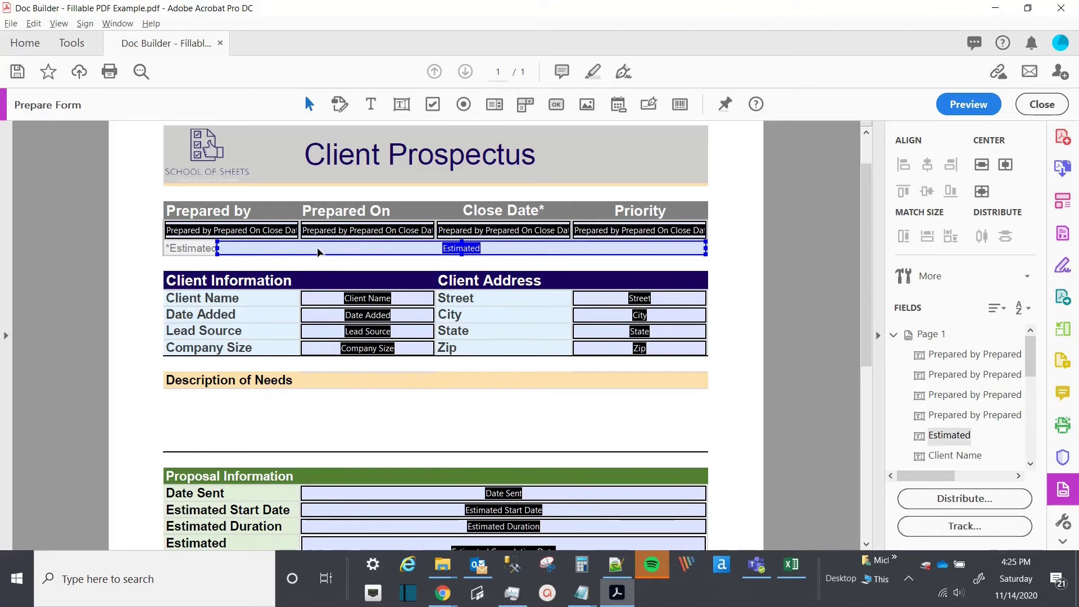
{"action": "key", "text": "Delete"}
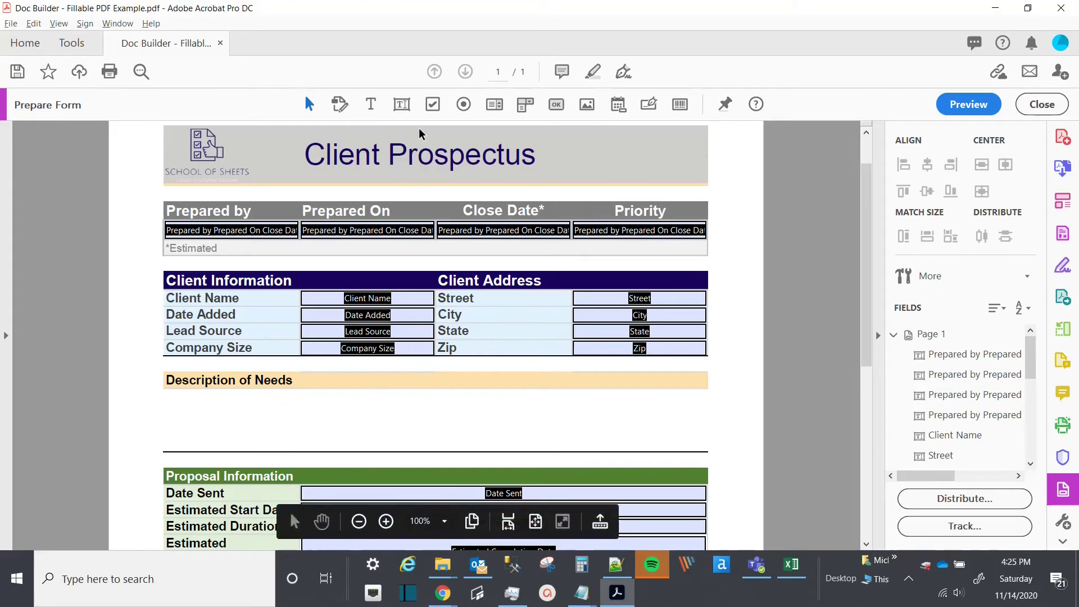
- Draw a large Text3 field under Description of Needs and save the form
{"action": "left_click", "coordinate": [402, 104]}
{"action": "left_click_drag", "start_coordinate": [163, 390], "coordinate": [709, 451]}
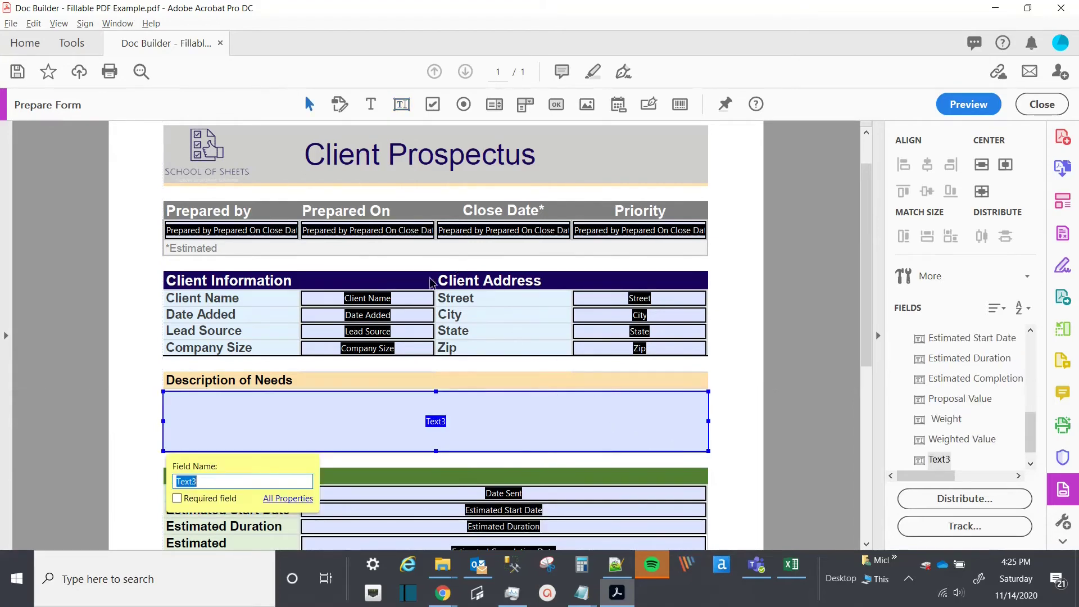
{"action": "scroll", "coordinate": [371, 305], "scroll_direction": "down", "scroll_amount": 1}
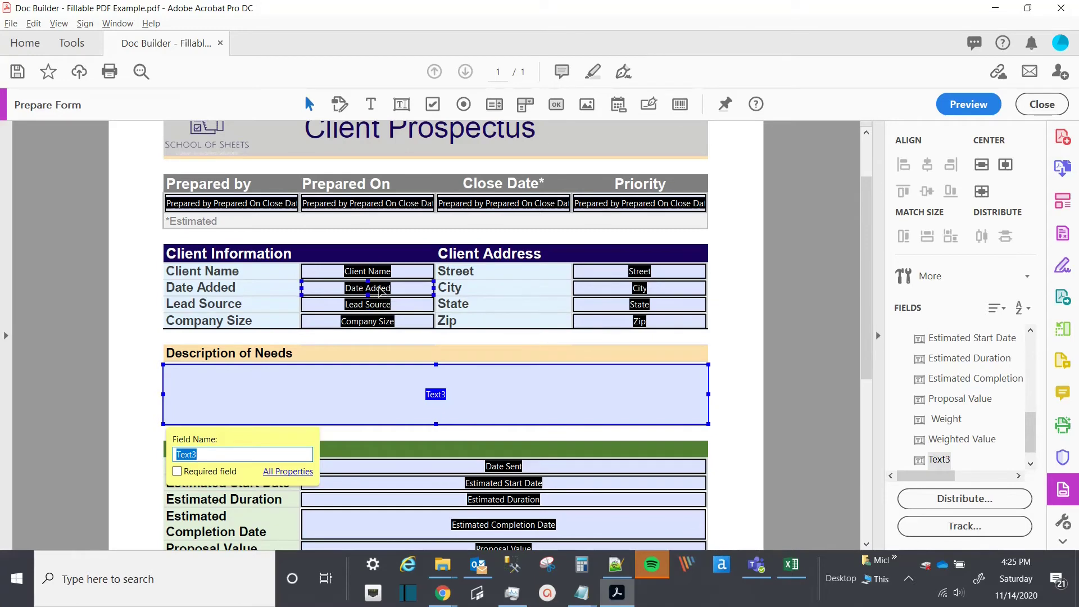
{"action": "left_click", "coordinate": [11, 23]}
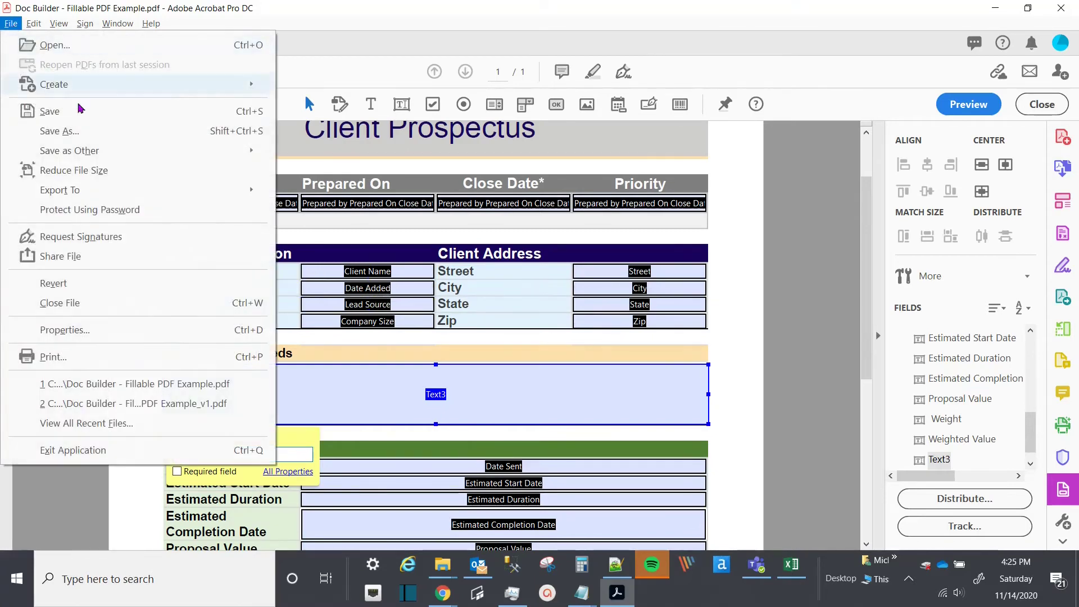
- Save the fillable form, choosing a different folder to save into
{"action": "left_click", "coordinate": [93, 112]}
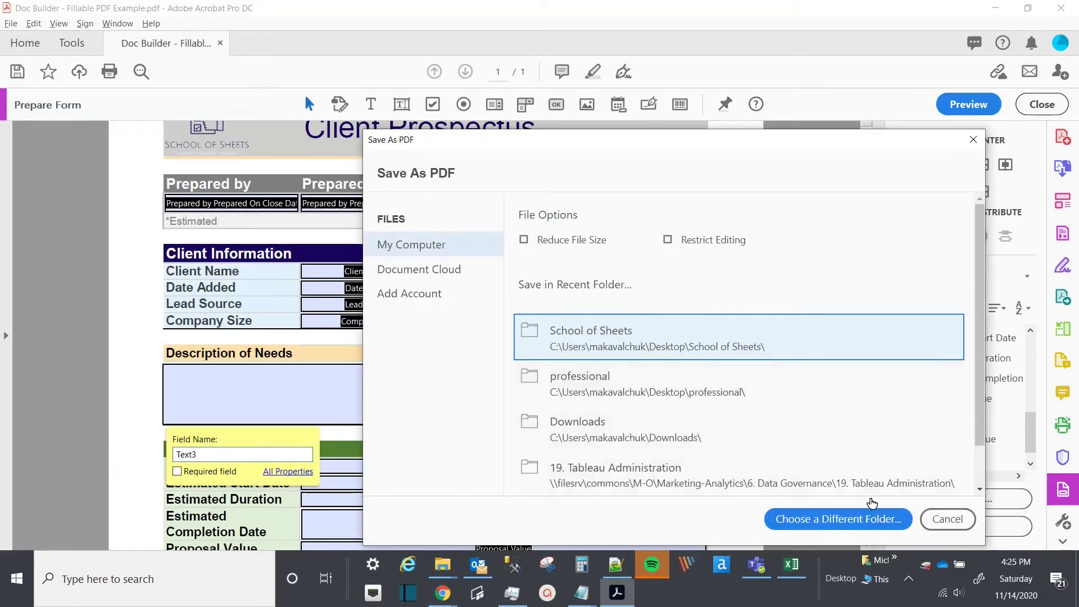
{"action": "left_click", "coordinate": [877, 522]}
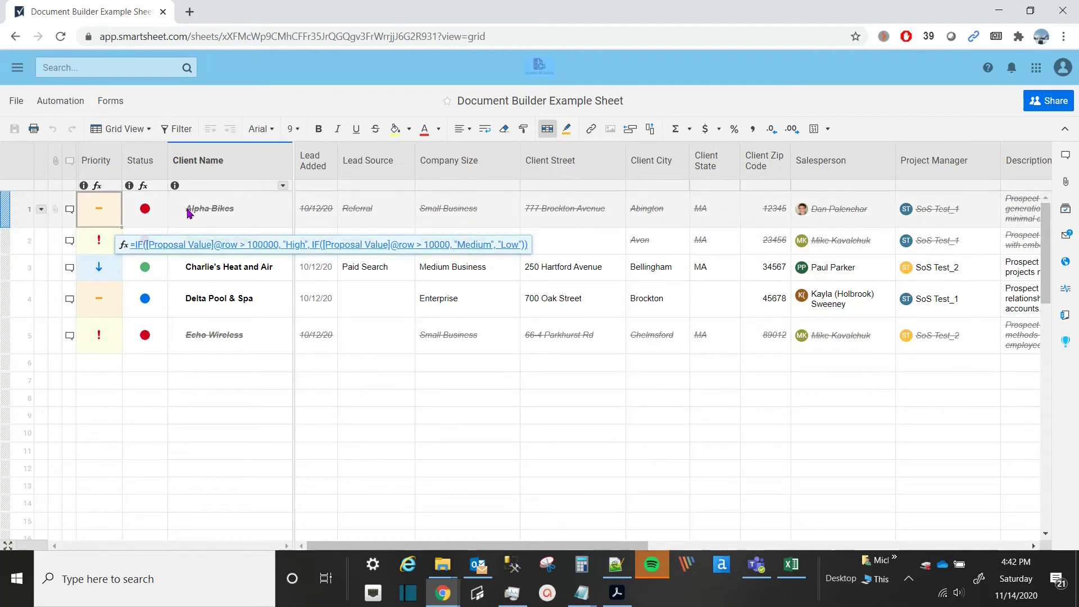
- Select rows 1–5 and choose Generate Documents from their context menu
{"action": "left_click", "coordinate": [8, 206]}
{"action": "left_click", "coordinate": [9, 334], "text": "shift"}
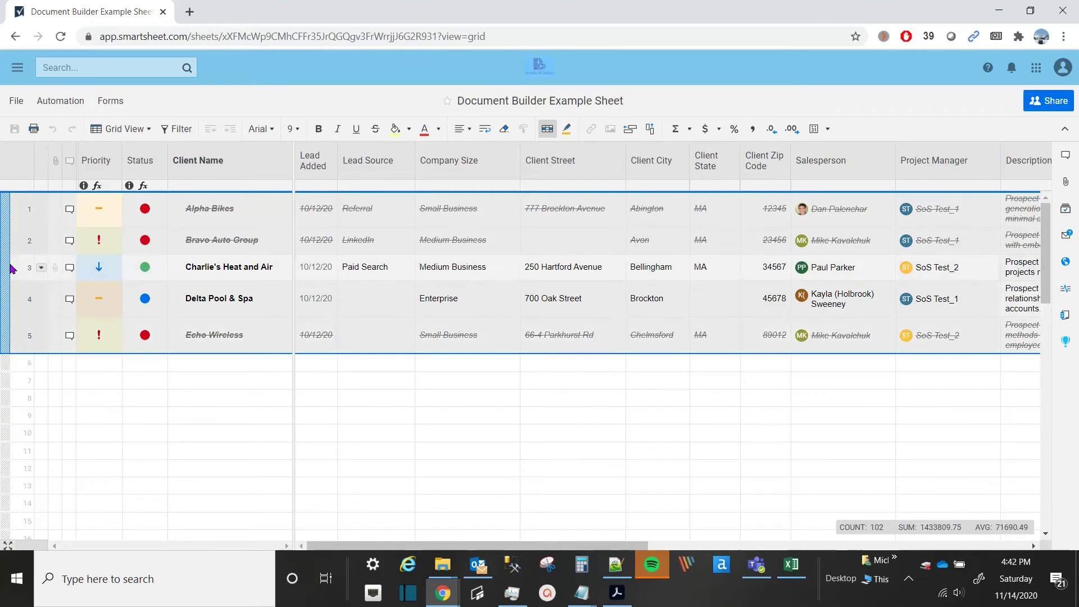
{"action": "right_click", "coordinate": [9, 229]}
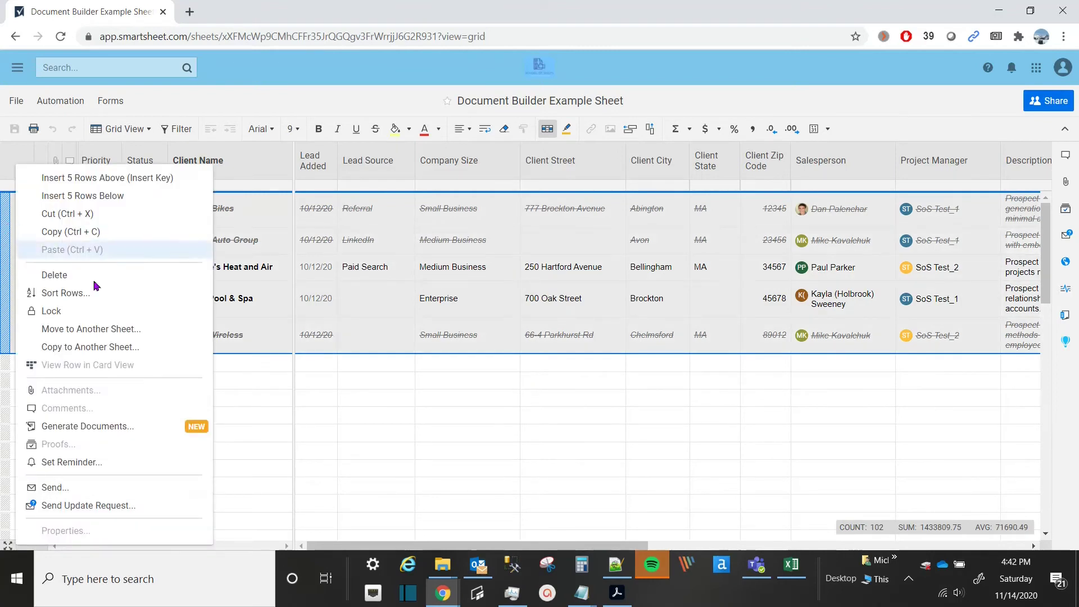
{"action": "left_click", "coordinate": [157, 428]}
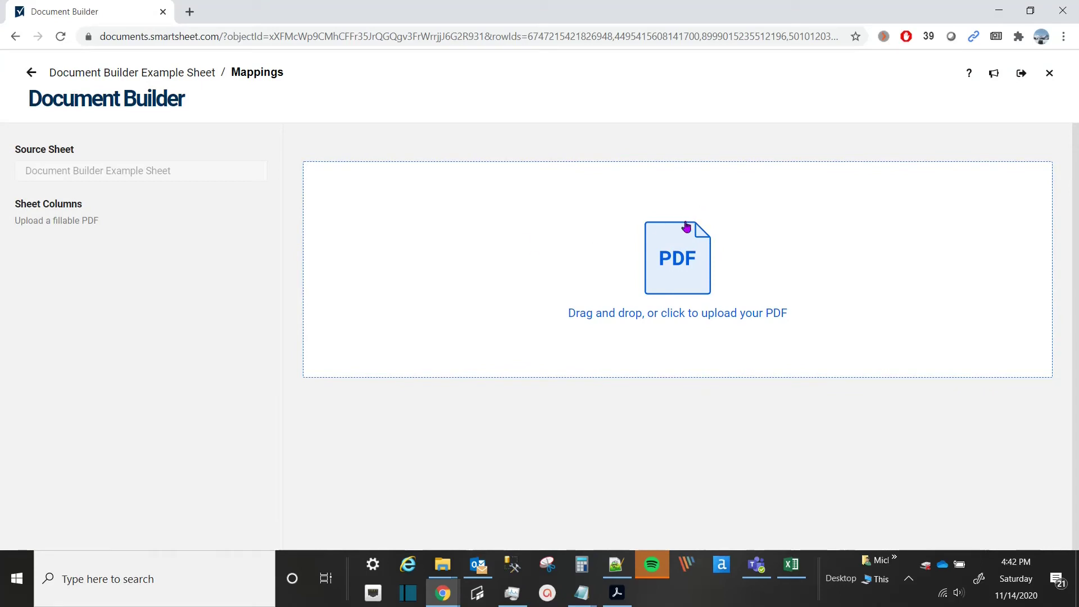
- Upload Doc Builder - Fillable PDF Example.pdf as the fillable PDF
{"action": "left_click", "coordinate": [680, 302]}
{"action": "left_click", "coordinate": [338, 103]}
{"action": "left_click", "coordinate": [829, 436]}
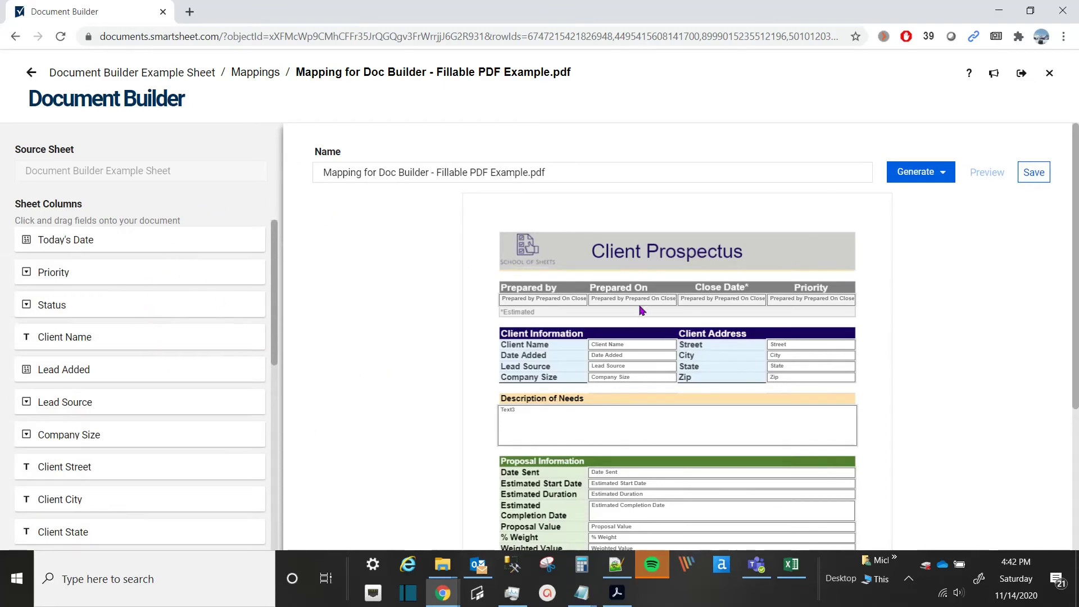
- Map the Client Name and Client Street columns onto their matching PDF fields
{"action": "scroll", "coordinate": [631, 304], "scroll_direction": "down", "scroll_amount": 1}
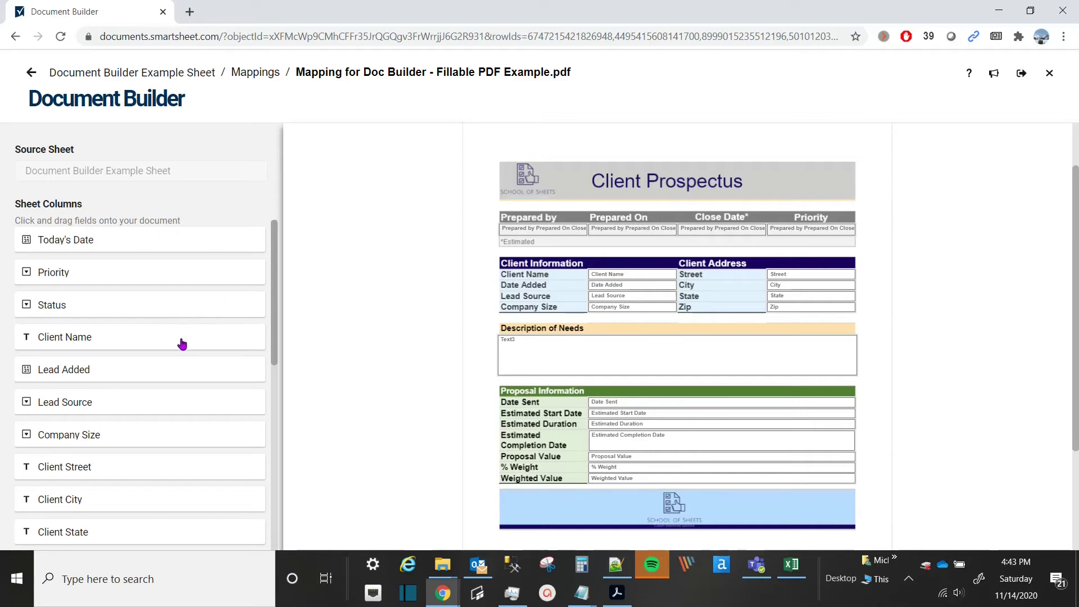
{"action": "left_click_drag", "start_coordinate": [182, 344], "coordinate": [624, 275]}
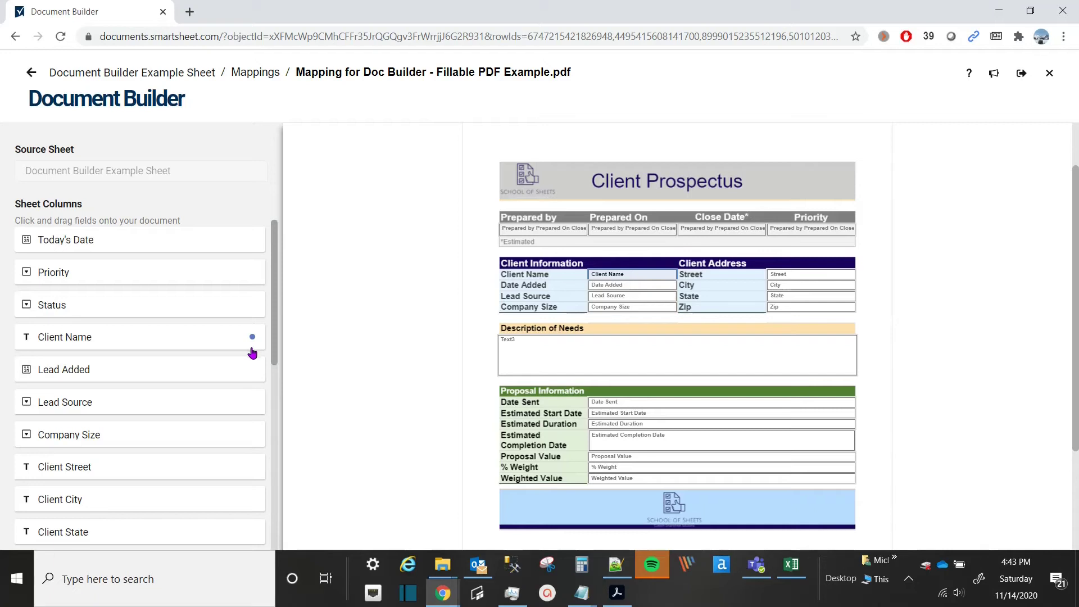
{"action": "left_click_drag", "start_coordinate": [169, 470], "coordinate": [810, 285]}
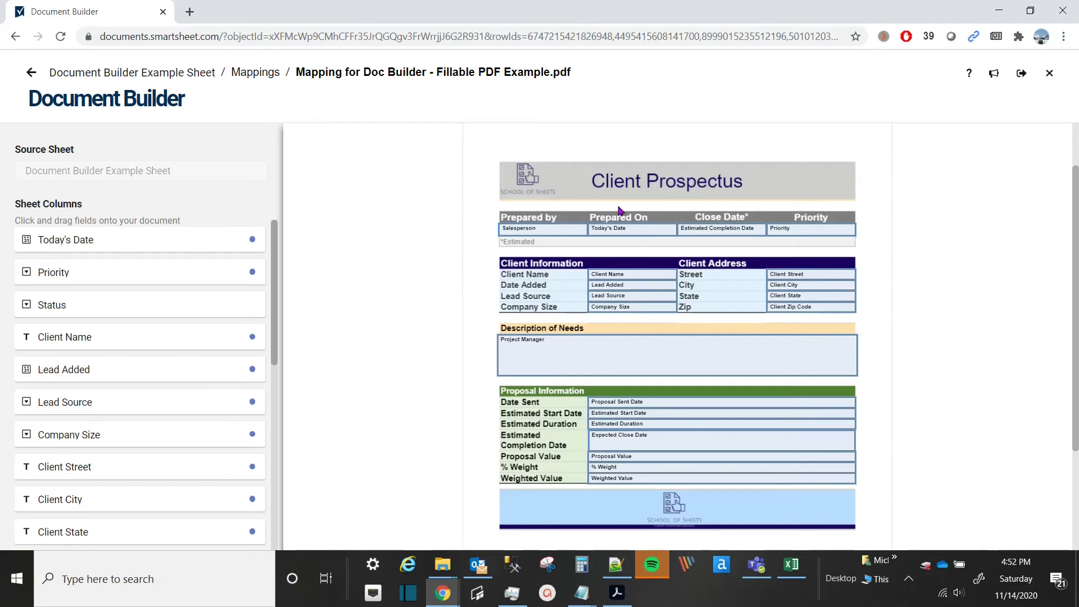
- Replace the old mapping name with 'Client Sales Status Report Template.pdf'
{"action": "scroll", "coordinate": [583, 287], "scroll_direction": "up", "scroll_amount": 2}
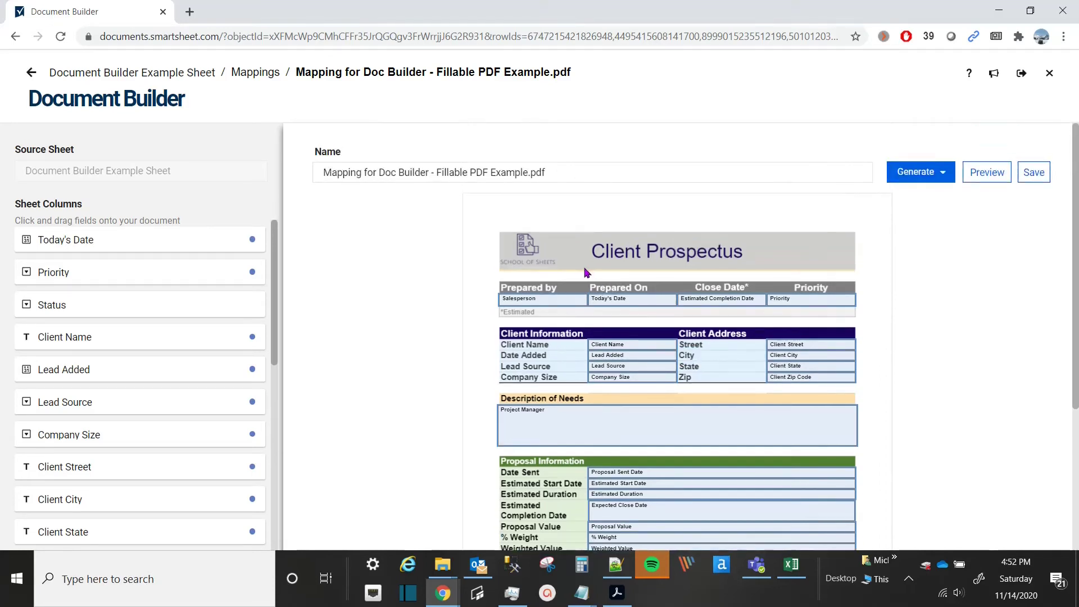
{"action": "left_click_drag", "start_coordinate": [530, 172], "coordinate": [283, 174]}
{"action": "type", "text": "Client Sales "}
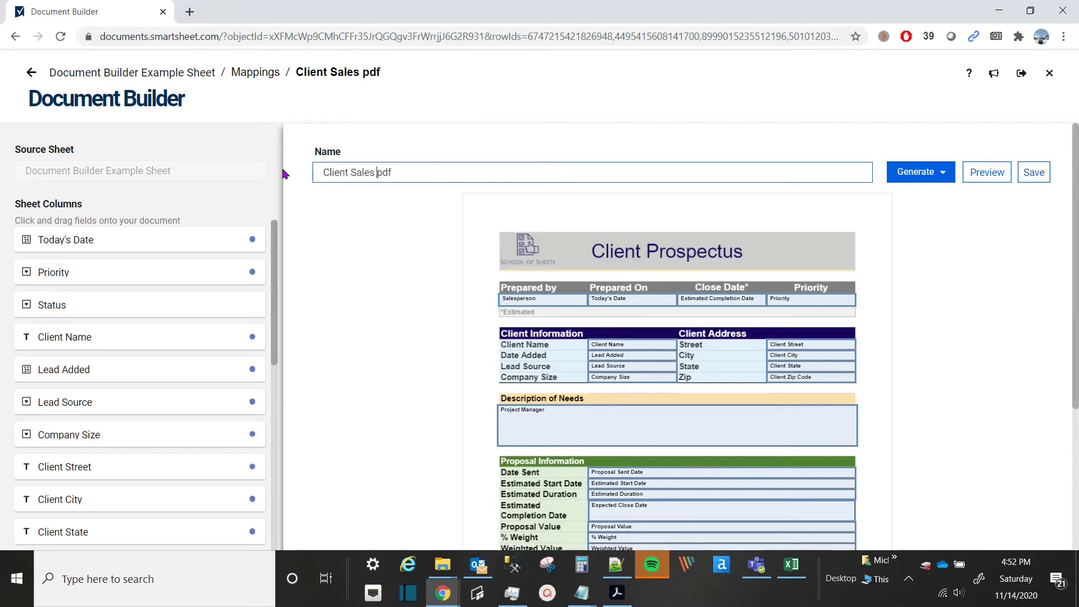
{"action": "type", "text": "Status Report."}
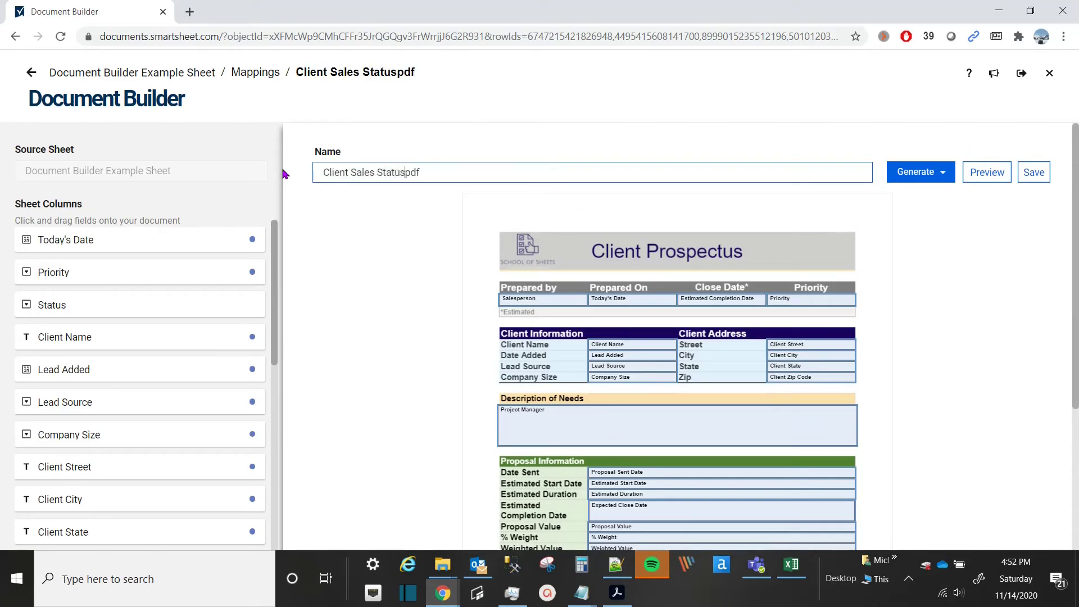
{"action": "key", "text": "BackSpace"}
{"action": "type", "text": "Template."}
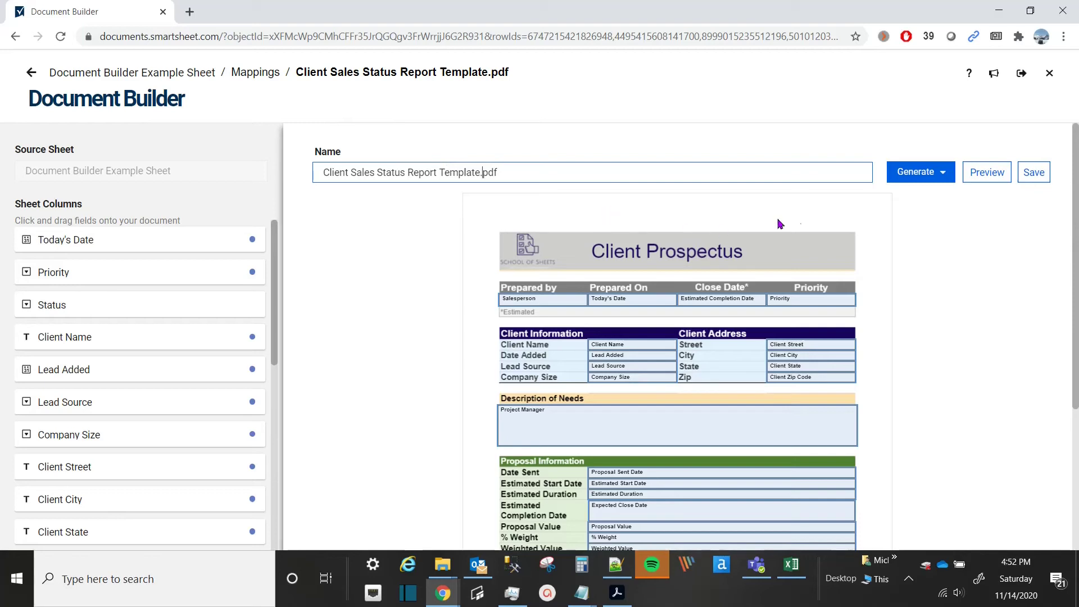
- Preview the Client Prospectus filled with one row's sheet data, then go back to the mapping editor
{"action": "left_click", "coordinate": [982, 184]}
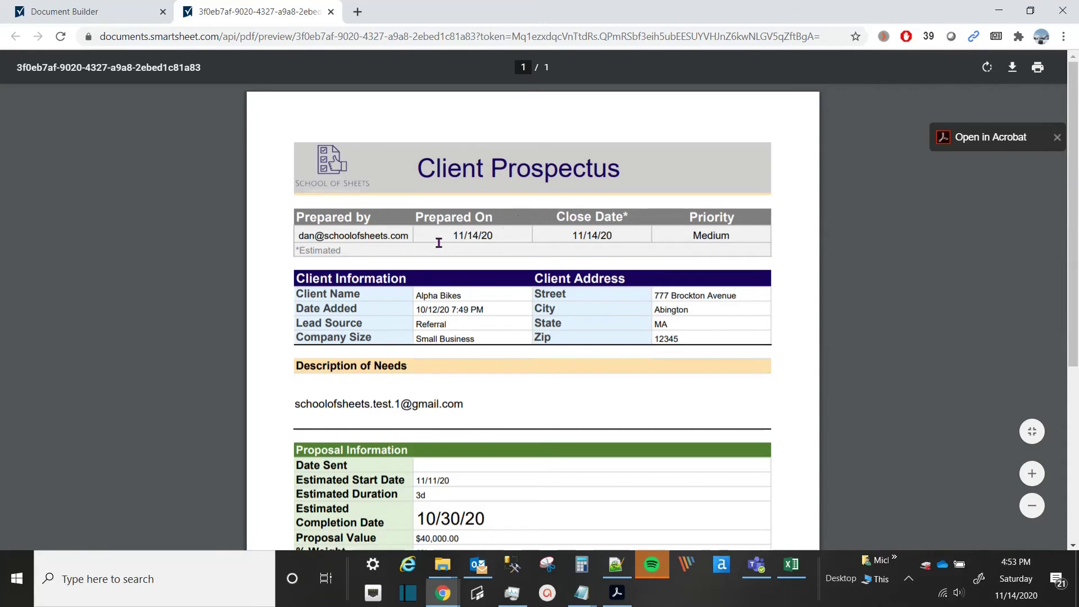
{"action": "scroll", "coordinate": [410, 261], "scroll_direction": "down", "scroll_amount": 3}
{"action": "scroll", "coordinate": [400, 265], "scroll_direction": "up", "scroll_amount": 3}
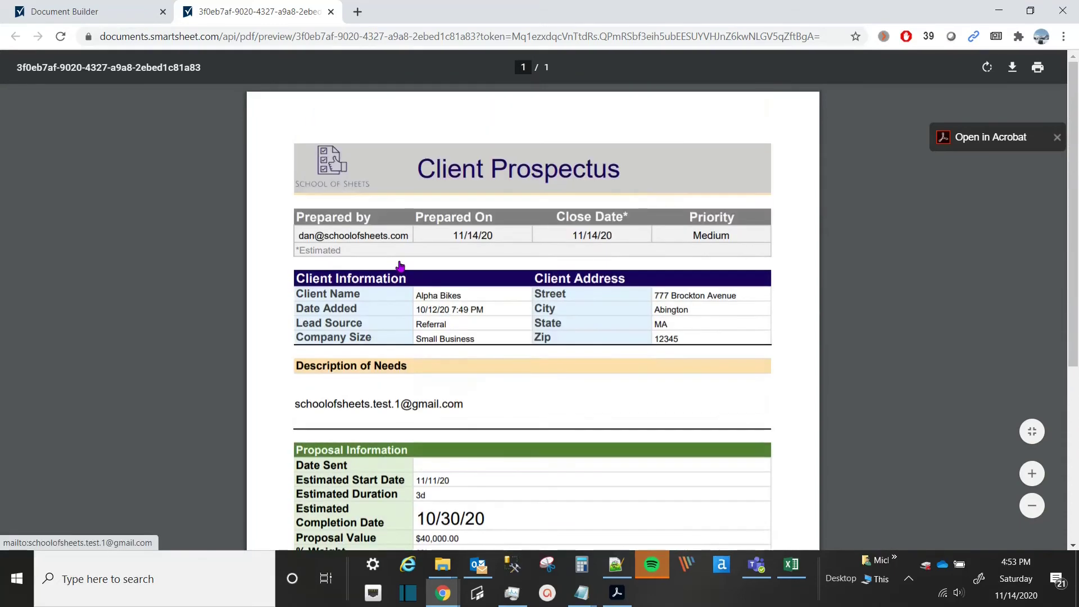
{"action": "left_click", "coordinate": [104, 11]}
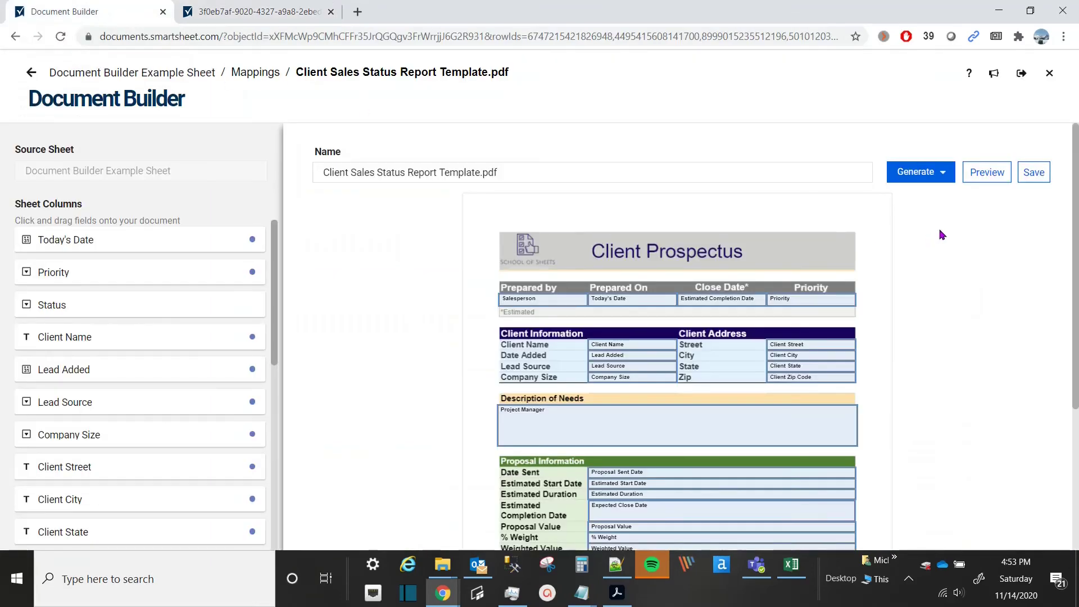
- Generate filled prospectus PDFs with Attach to 5 Rows and wait for 5/5 complete
{"action": "left_click", "coordinate": [942, 174]}
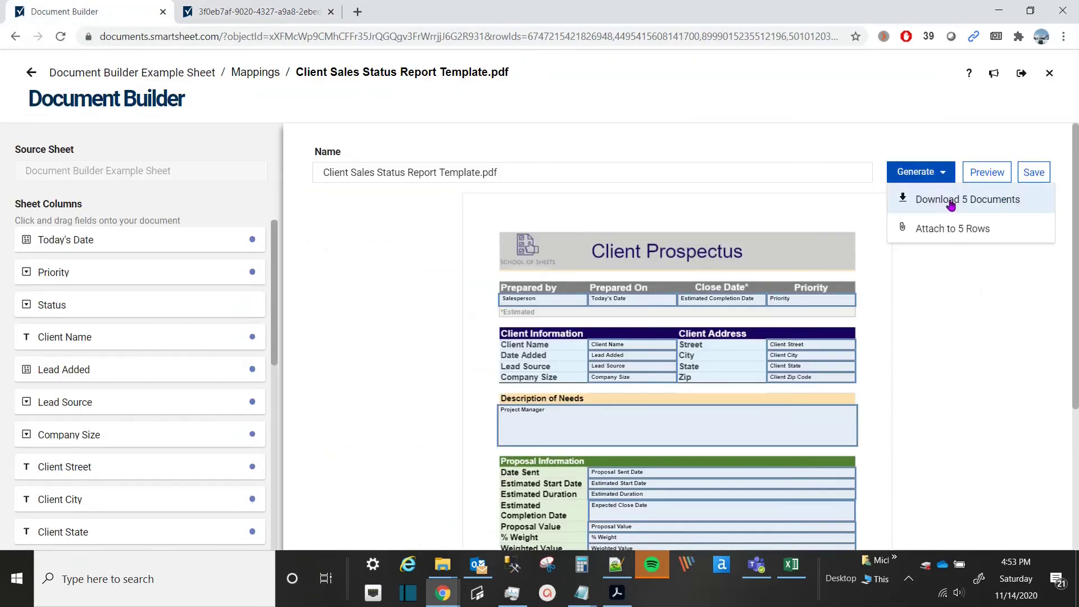
{"action": "left_click", "coordinate": [1012, 233]}
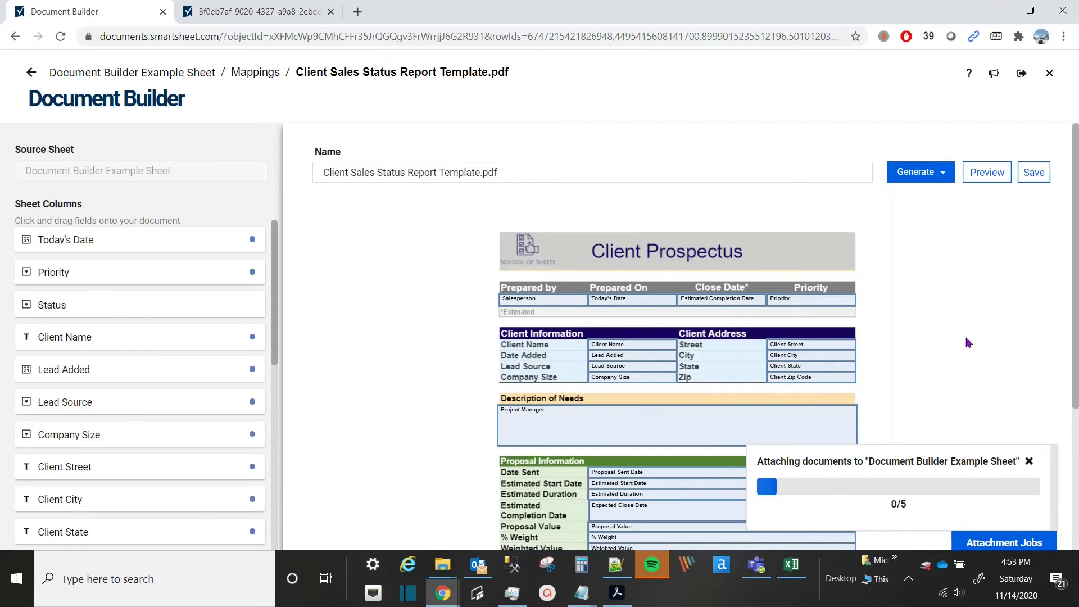
{"action": "scroll", "coordinate": [967, 346], "scroll_direction": "down", "scroll_amount": 1}
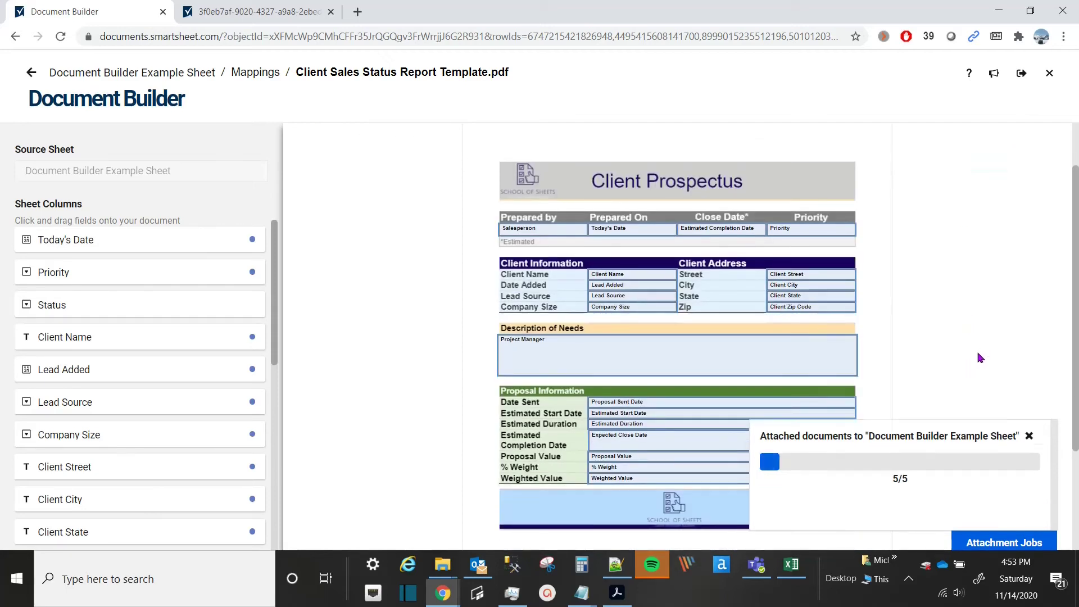
- Save the mapping, return to the sheet, and check the Alpha Bikes row's attached PDF
{"action": "left_click", "coordinate": [810, 510]}
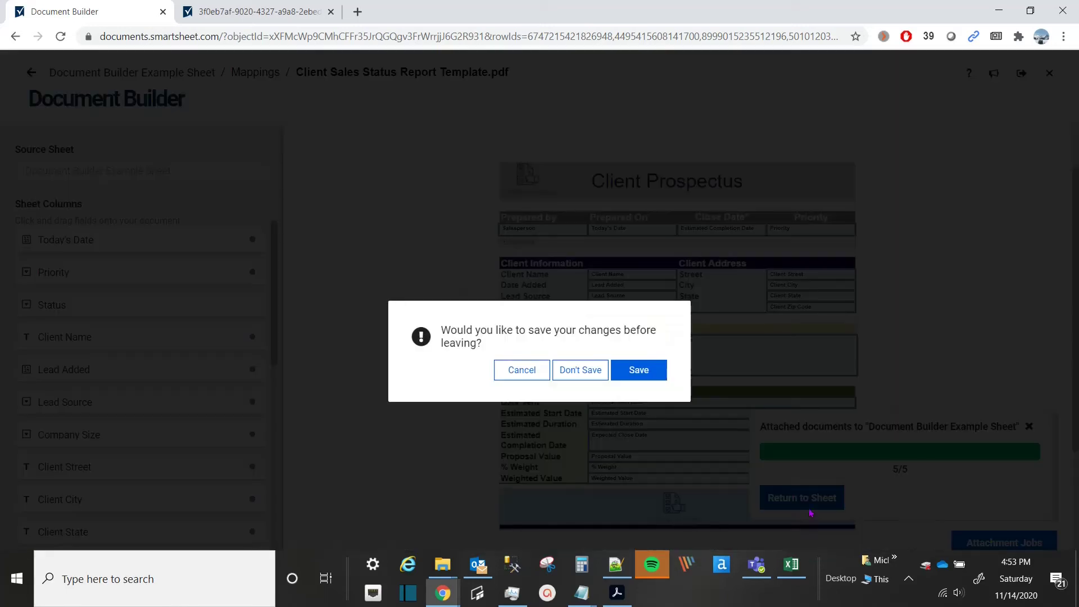
{"action": "left_click", "coordinate": [640, 372]}
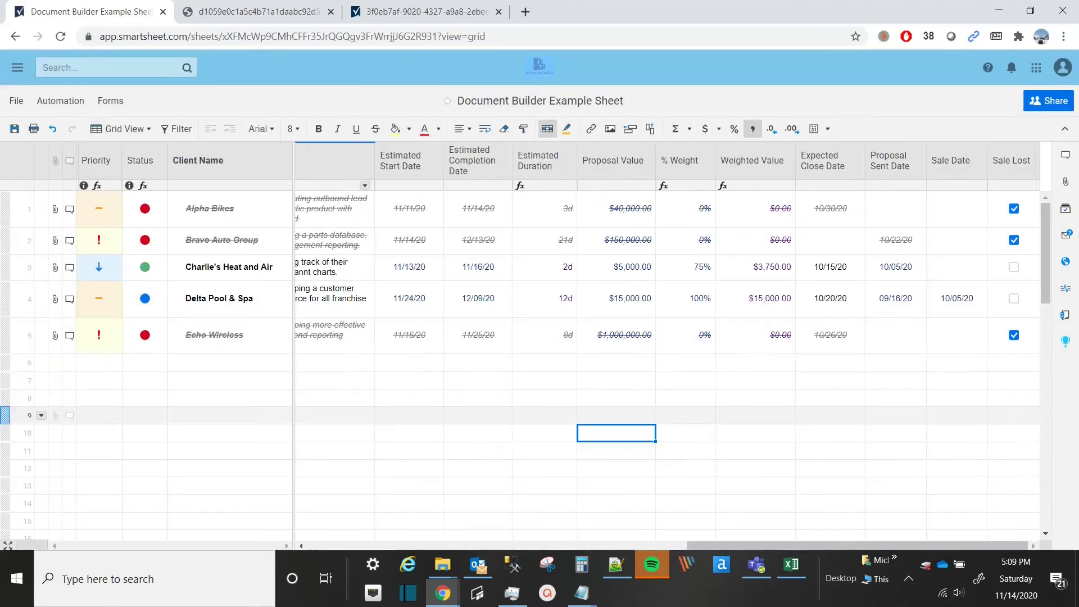
{"action": "left_click", "coordinate": [55, 209]}
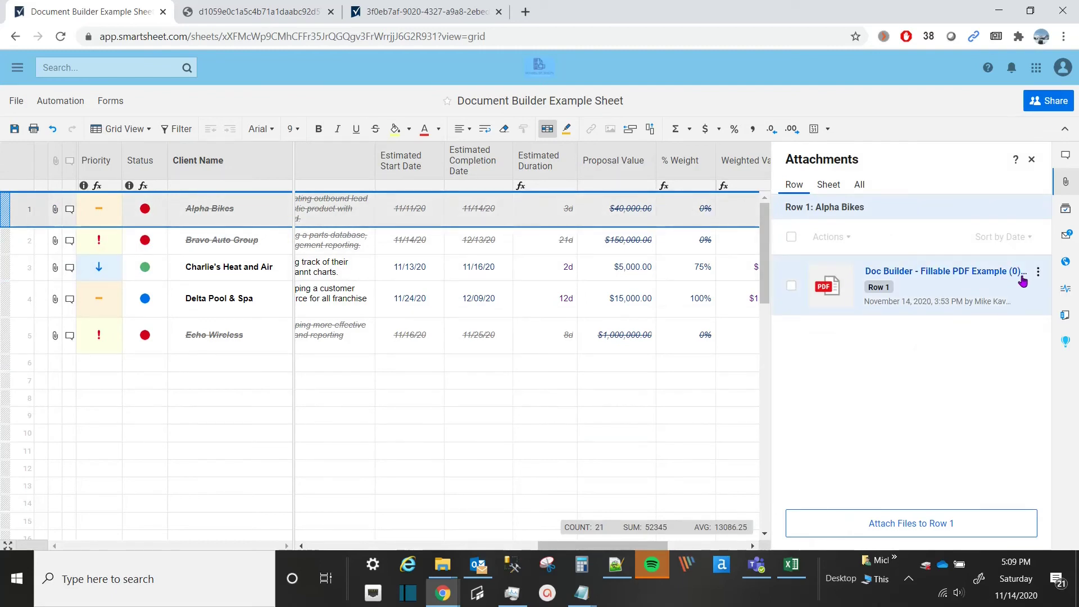
{"action": "left_click", "coordinate": [1038, 272]}
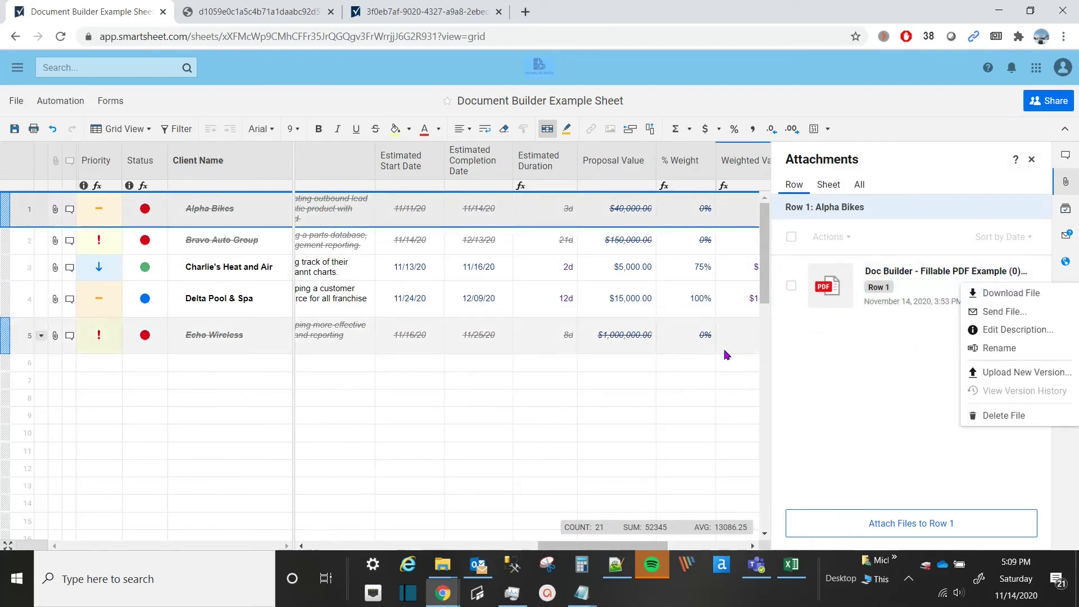
{"action": "left_click", "coordinate": [539, 364]}
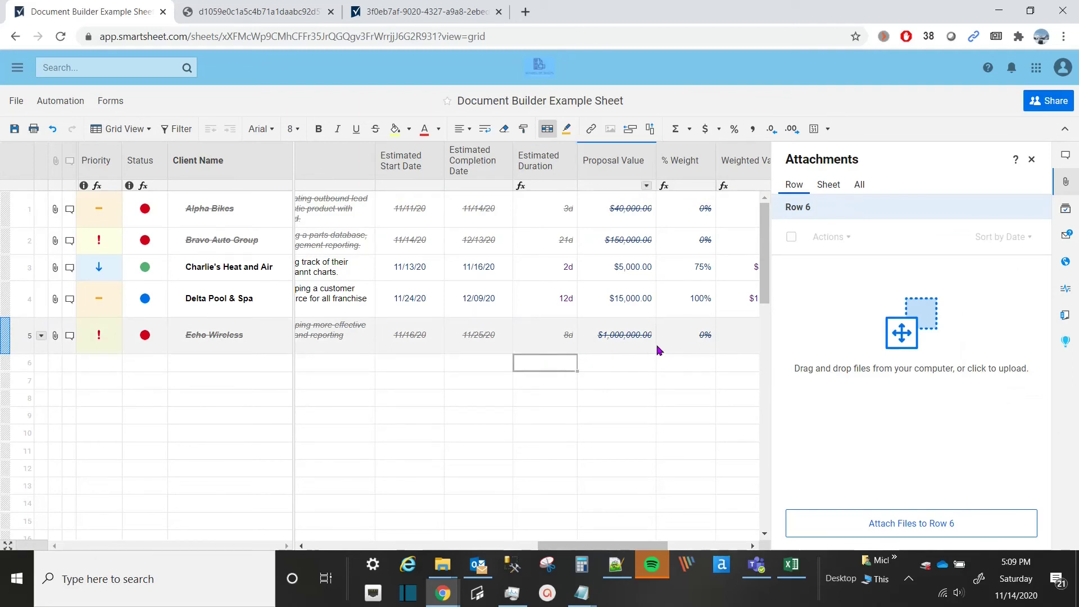
- Uncheck Sale Lost for Bravo Auto Group, set Delta Pool & Spa to $10,000.00, and select rows 2–4
{"action": "left_click_drag", "start_coordinate": [619, 549], "coordinate": [728, 504]}
{"action": "left_click", "coordinate": [733, 240]}
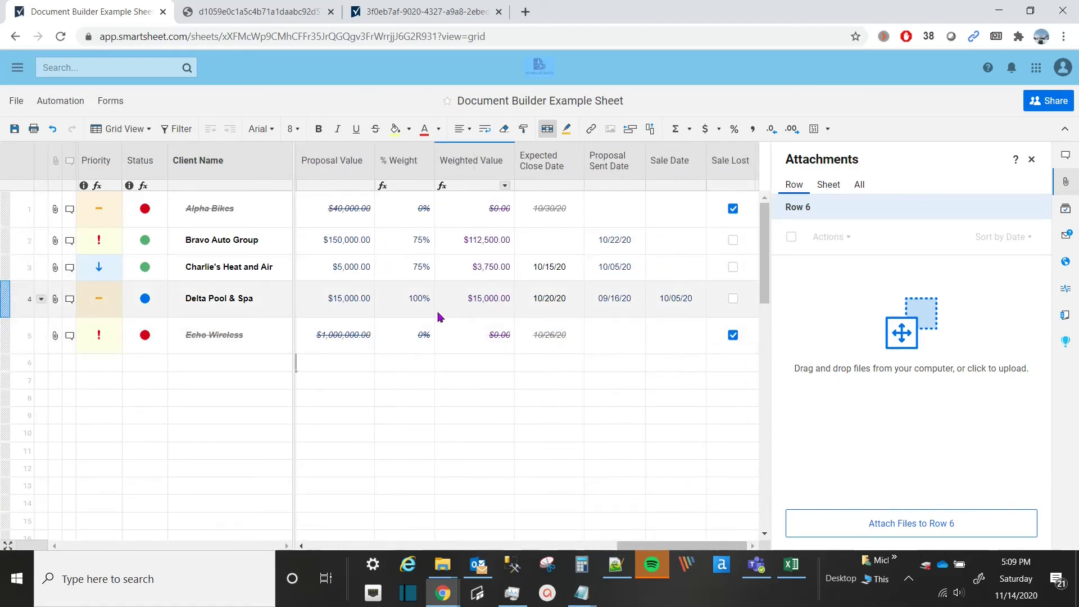
{"action": "double_click", "coordinate": [329, 302]}
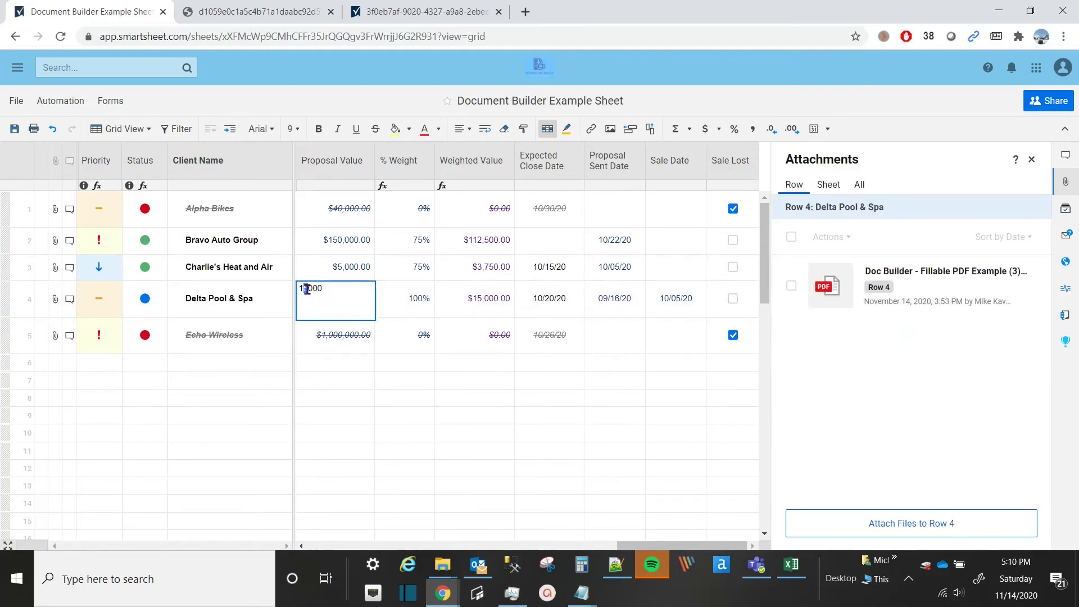
{"action": "key", "text": "Return"}
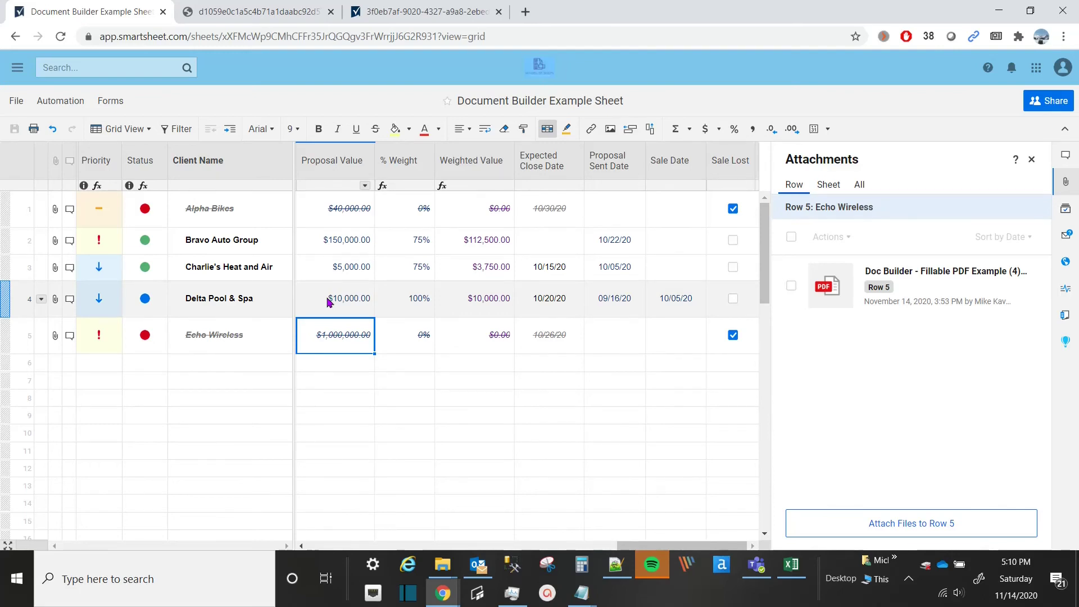
{"action": "left_click", "coordinate": [7, 298]}
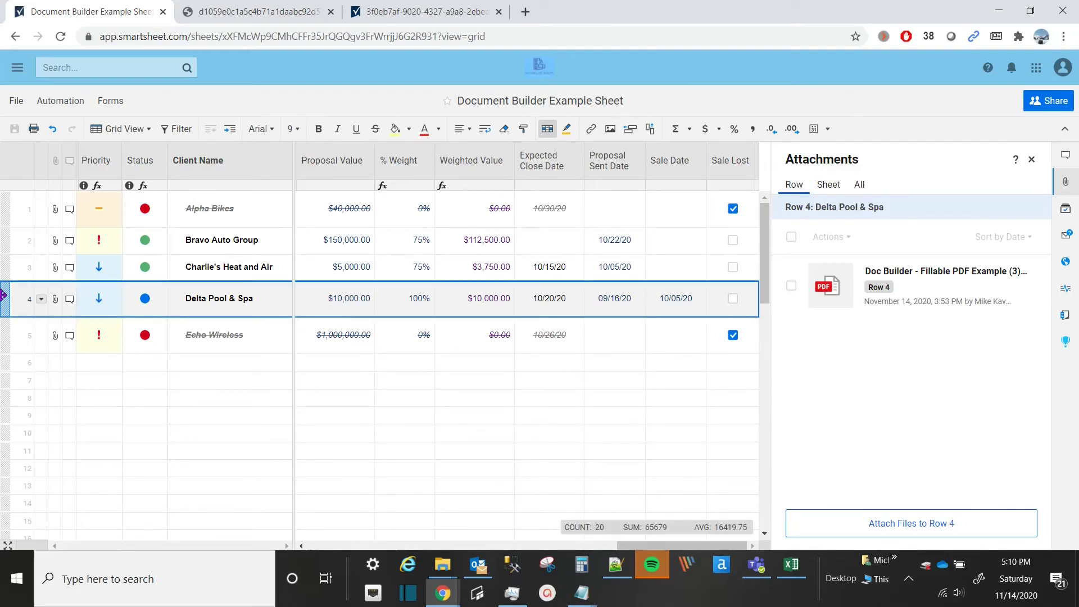
{"action": "left_click_drag", "start_coordinate": [4, 283], "coordinate": [7, 241]}
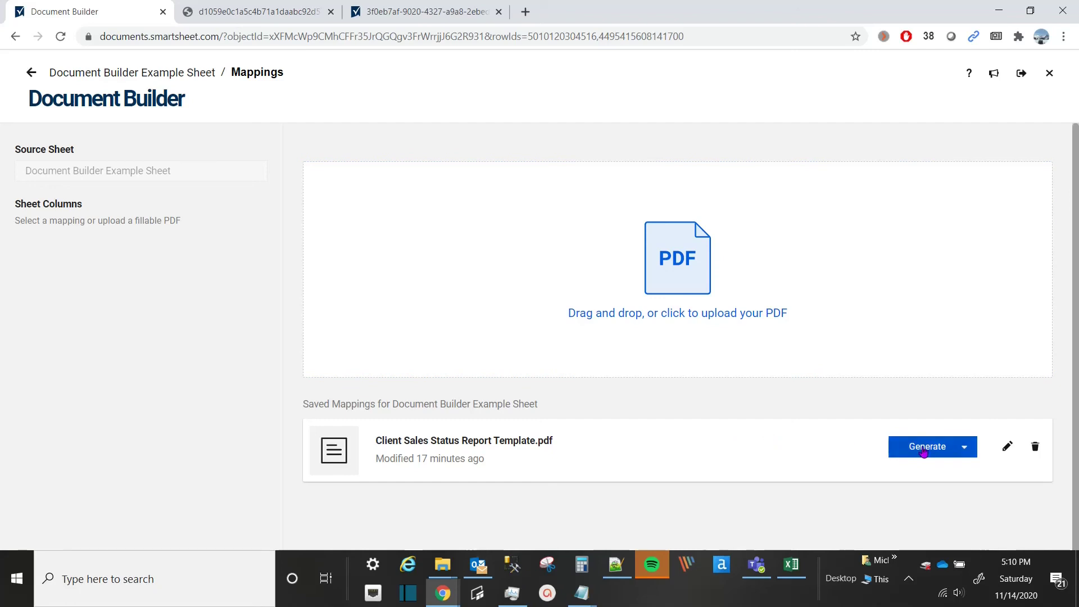
- Regenerate the prospectus PDFs with Attach to 2 Rows, then return to the sheet
{"action": "left_click", "coordinate": [965, 453]}
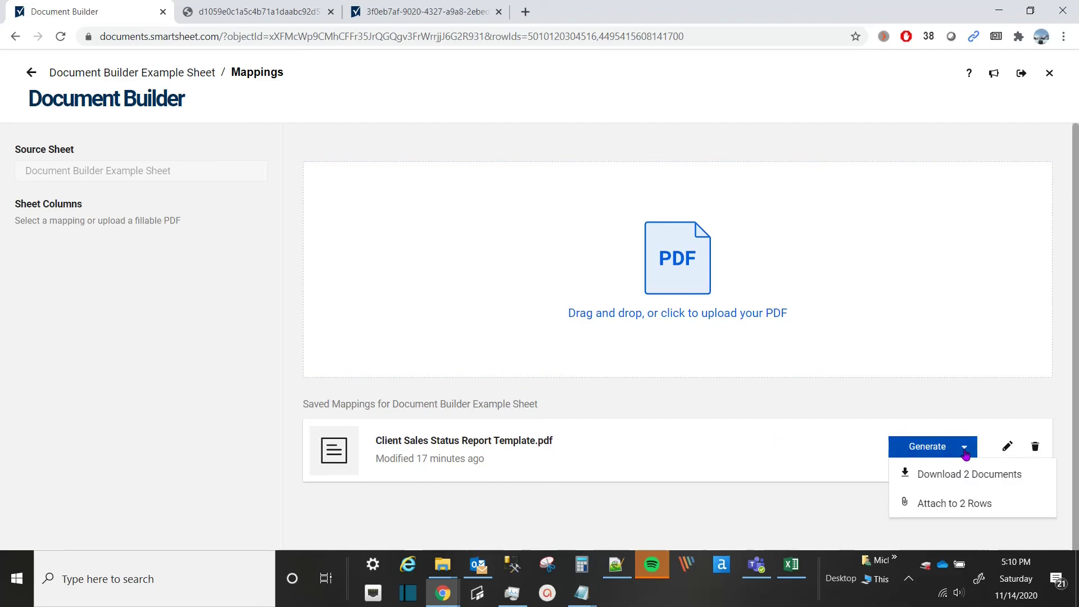
{"action": "left_click", "coordinate": [956, 500]}
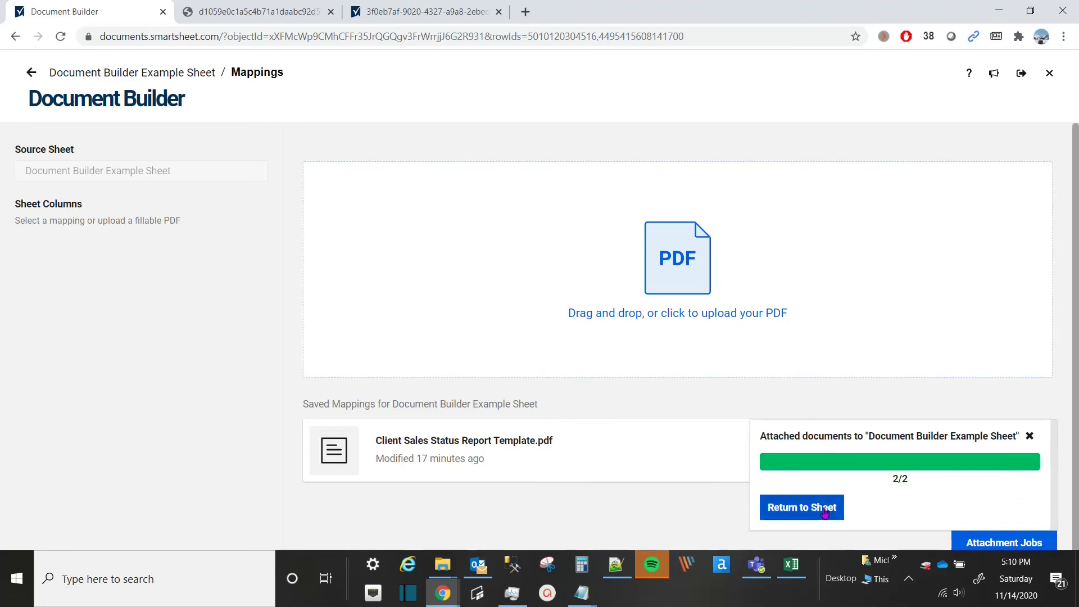
{"action": "left_click", "coordinate": [823, 512]}
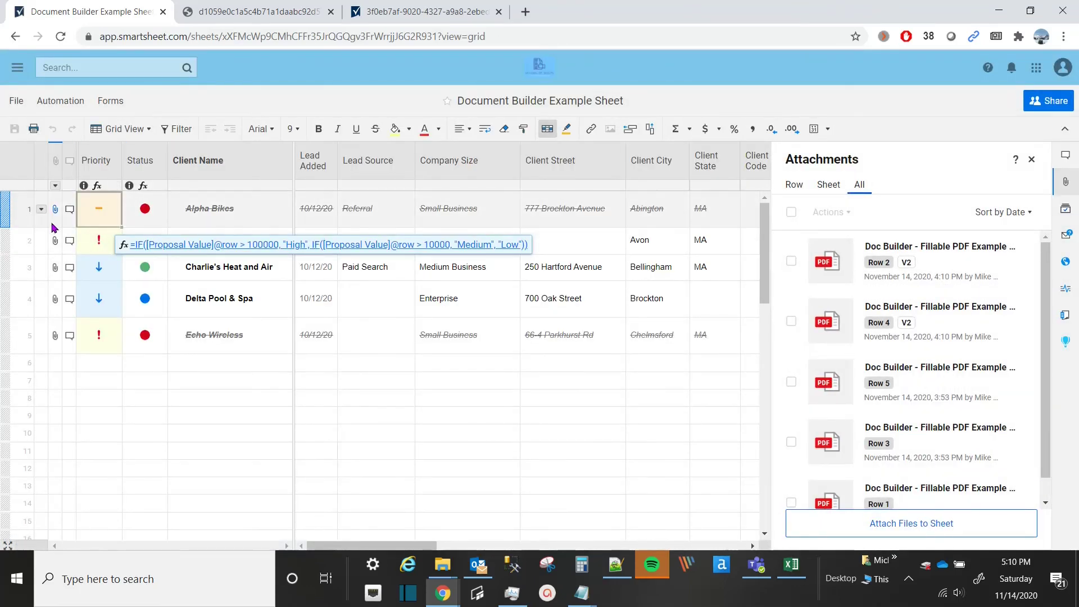
- Download the V2 version of Bravo Auto Group's prospectus PDF from its version history and view it
{"action": "left_click", "coordinate": [55, 241]}
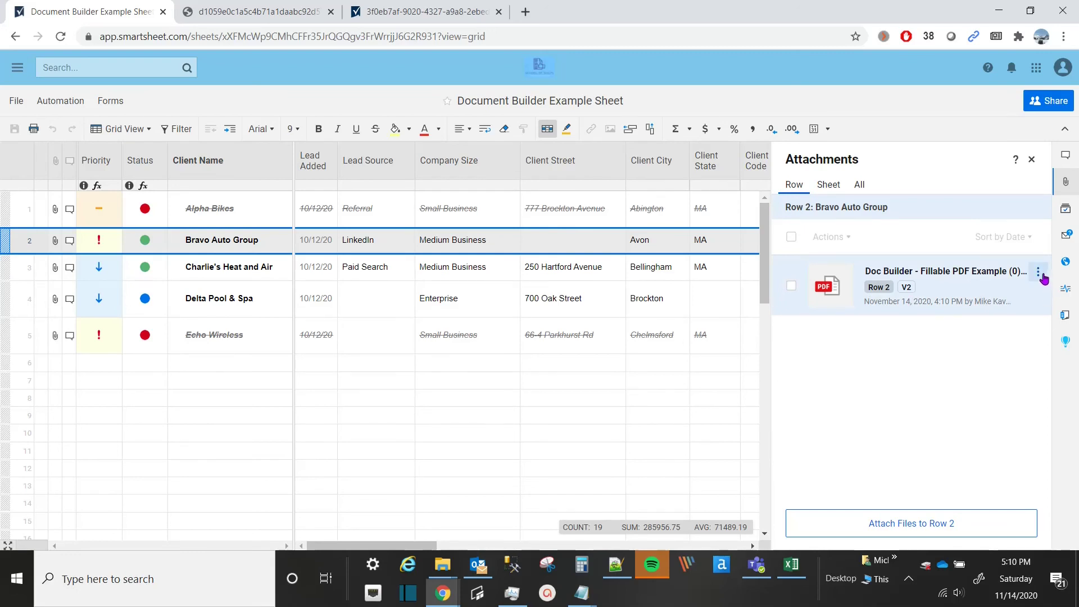
{"action": "left_click", "coordinate": [1038, 272]}
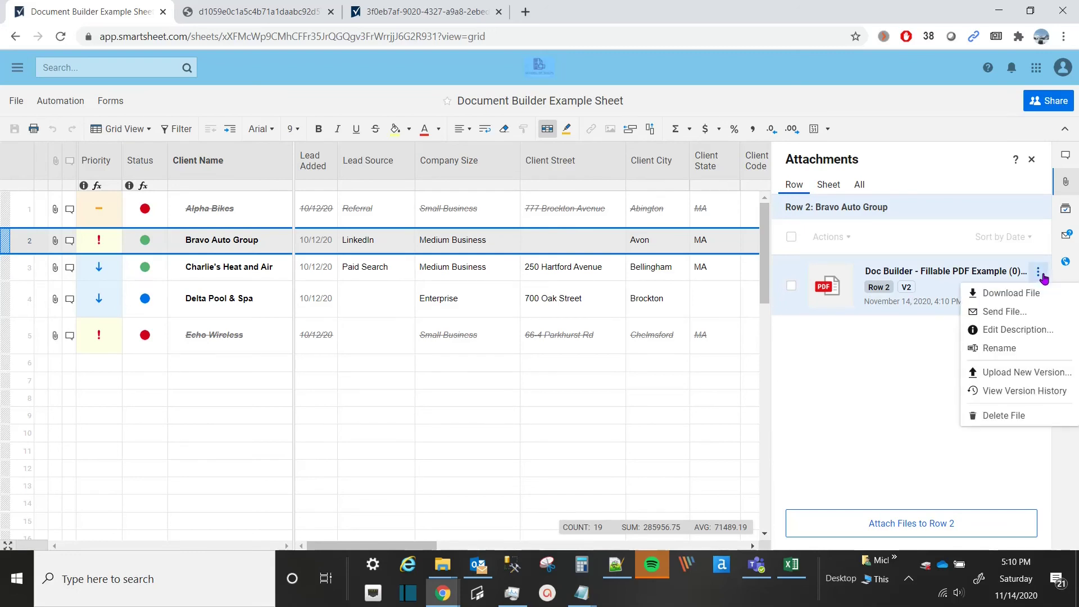
{"action": "left_click", "coordinate": [1036, 390]}
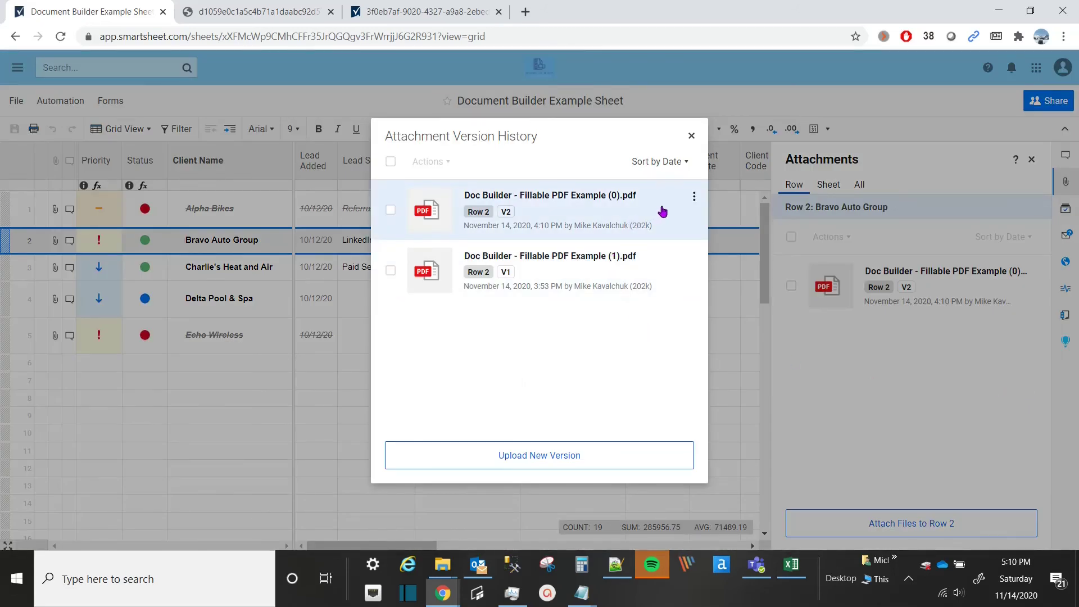
{"action": "left_click", "coordinate": [694, 196]}
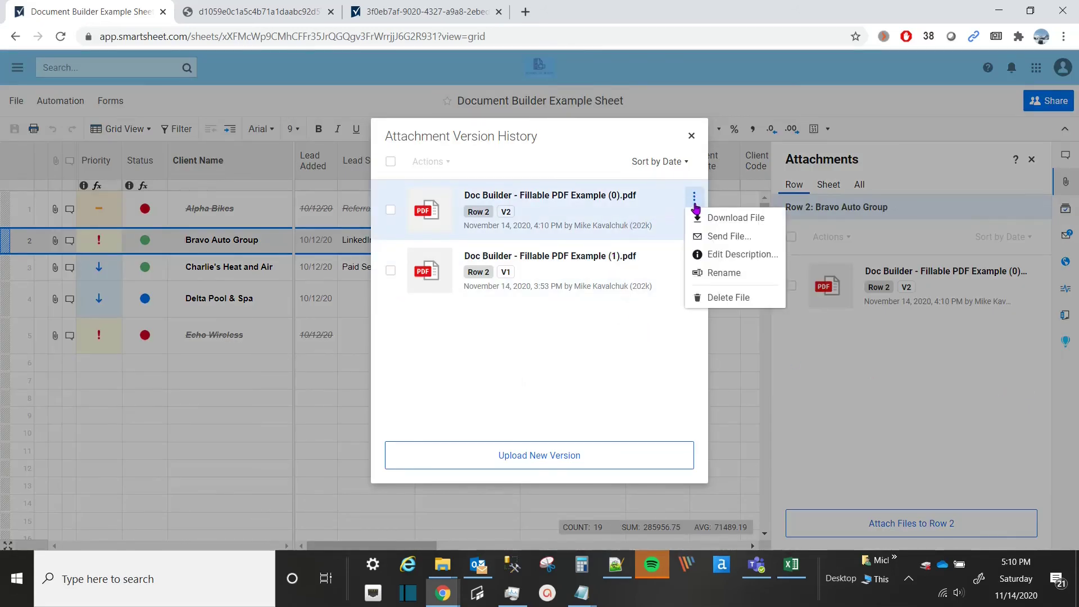
{"action": "left_click", "coordinate": [709, 220]}
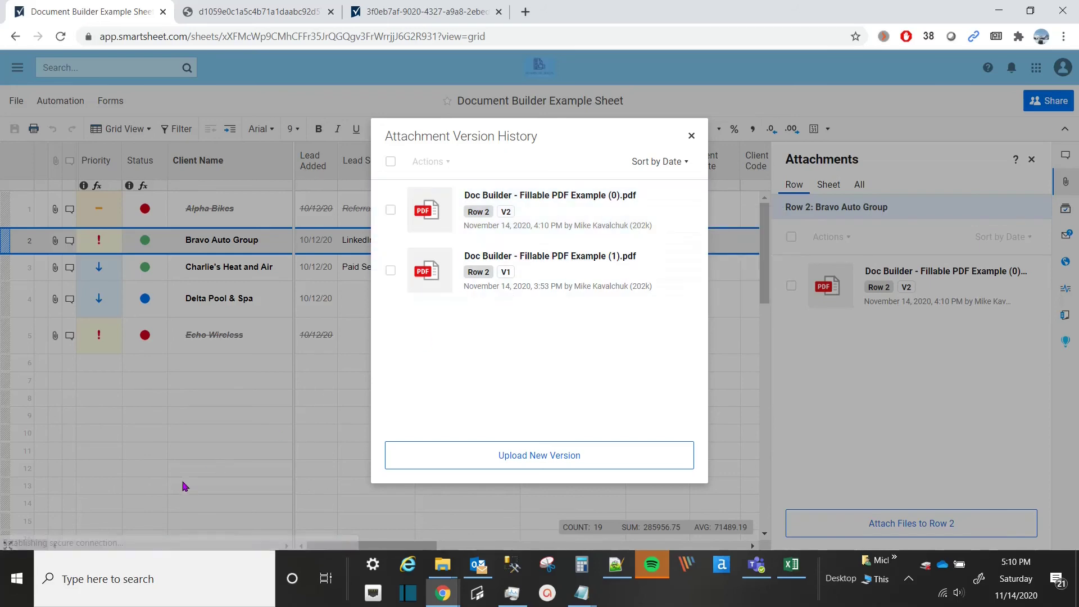
{"action": "scroll", "coordinate": [470, 330], "scroll_direction": "down", "scroll_amount": 3}
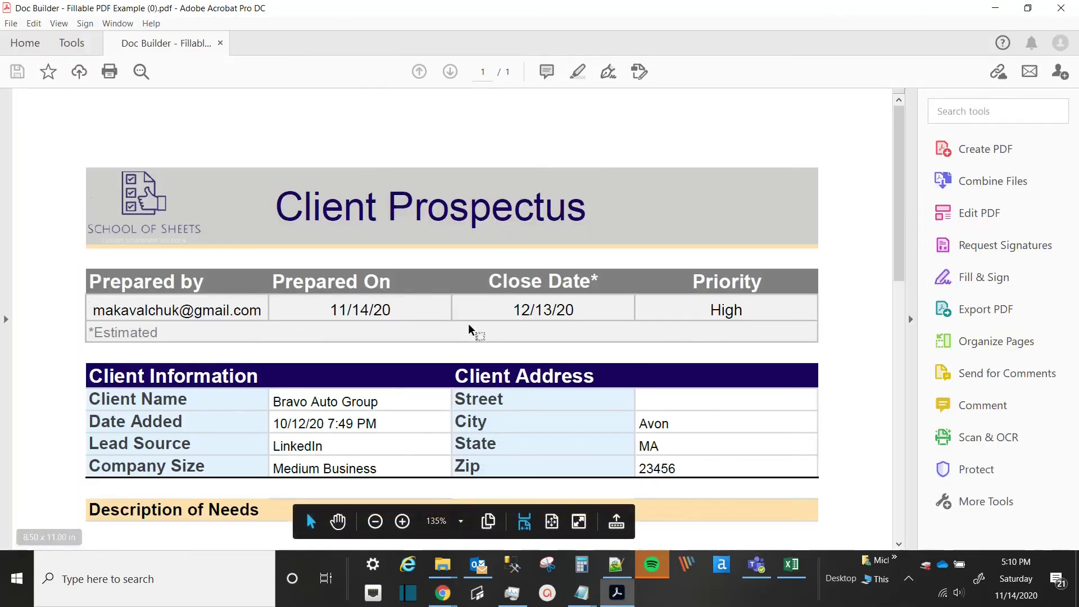
{"action": "key", "text": "ctrl+minus"}
{"action": "key", "text": "ctrl+minus"}
{"action": "key", "text": "ctrl+minus"}
{"action": "scroll", "coordinate": [471, 329], "scroll_direction": "down", "scroll_amount": 1}
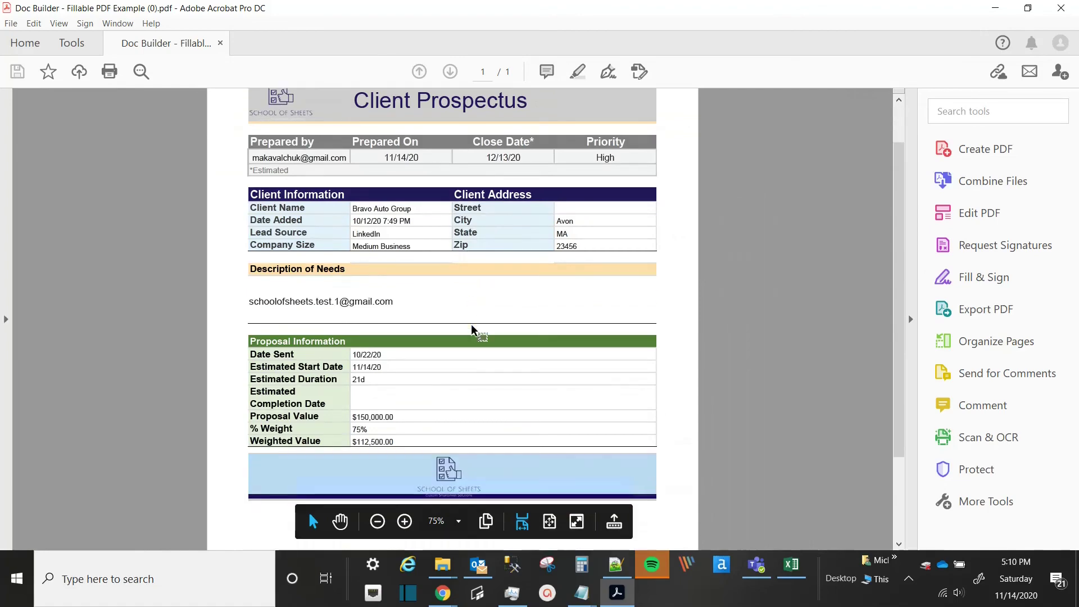
{"action": "scroll", "coordinate": [471, 330], "scroll_direction": "down", "scroll_amount": 1}
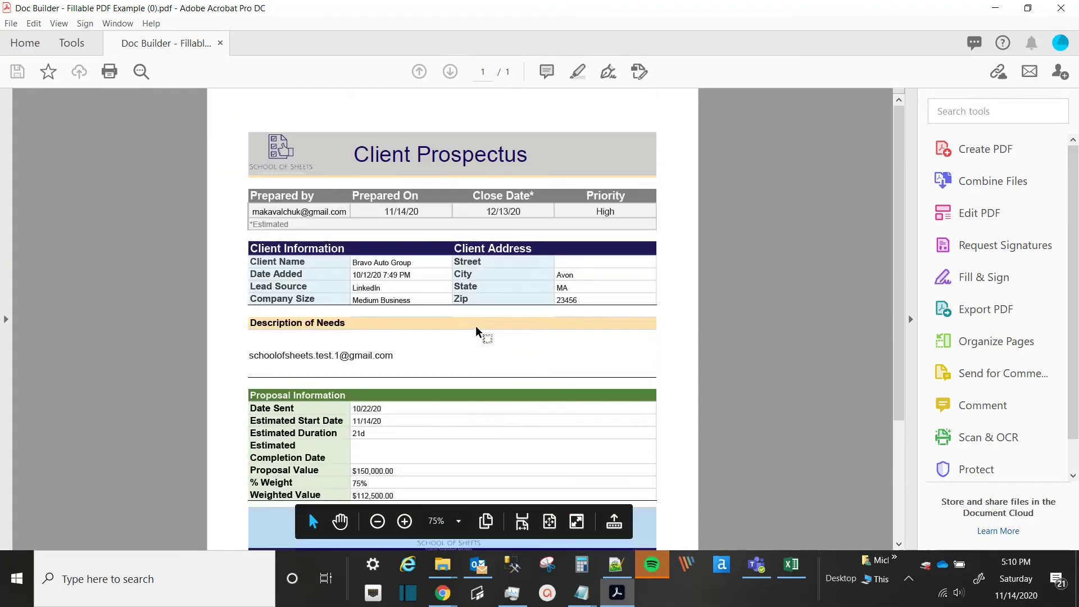